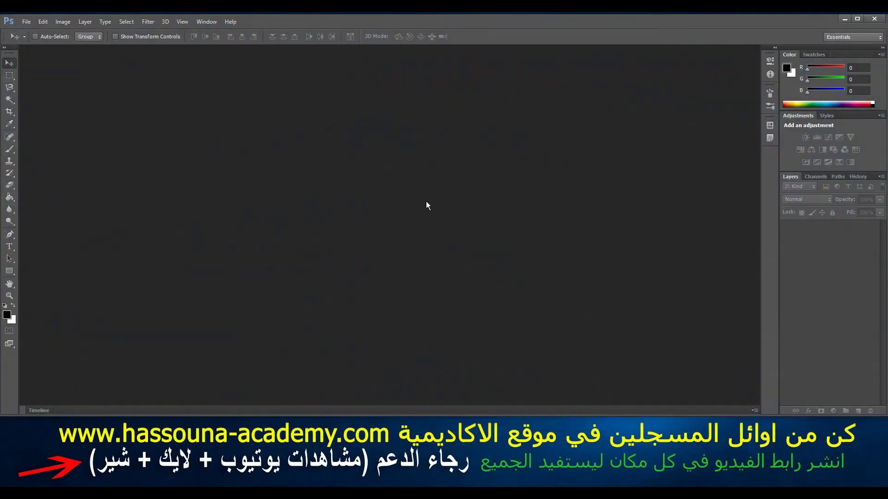
Open all five fruit images from the file browser.
double_click(426, 201)
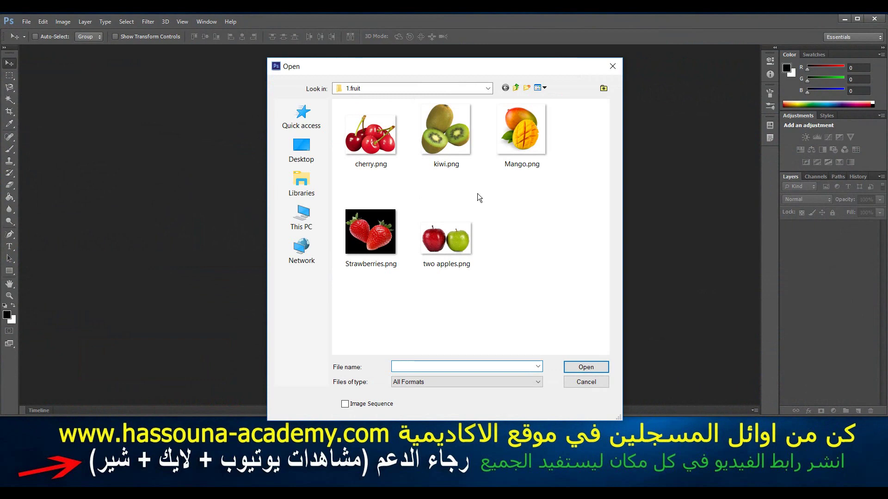
left_click_drag(582, 111, 351, 280)
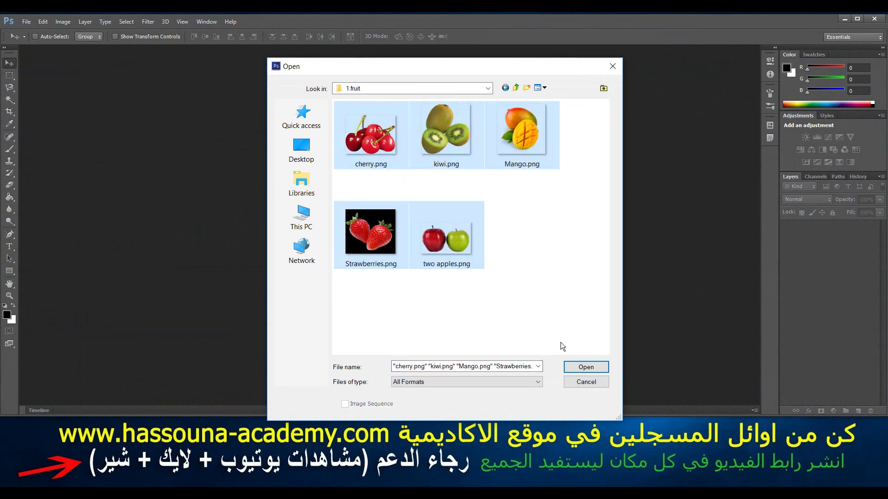
left_click(583, 368)
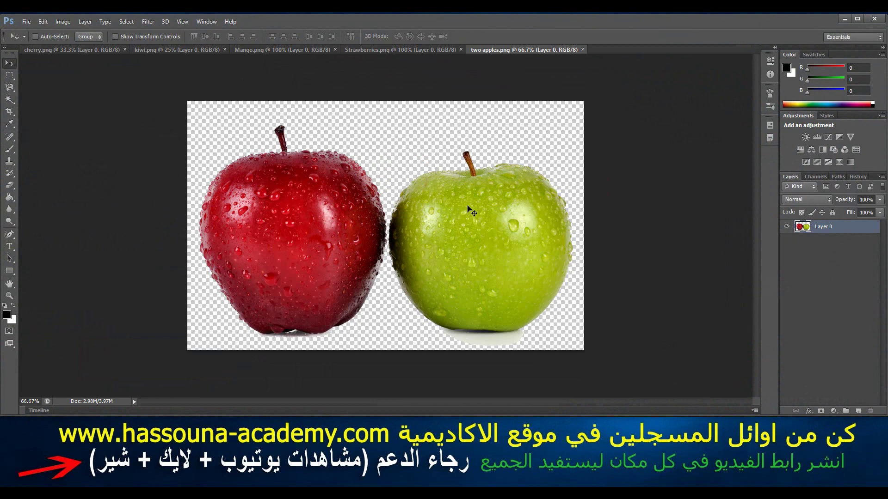
Select all of the two-apples image and close its document.
key("ctrl+a")
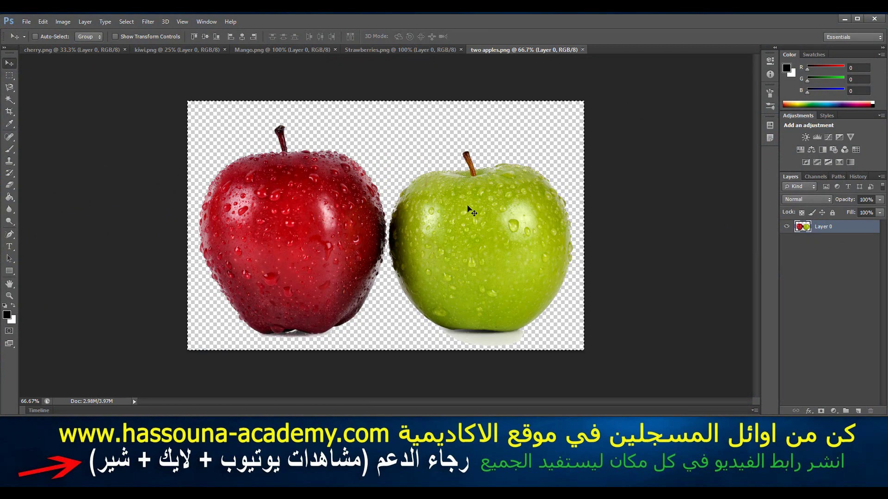
left_click(583, 50)
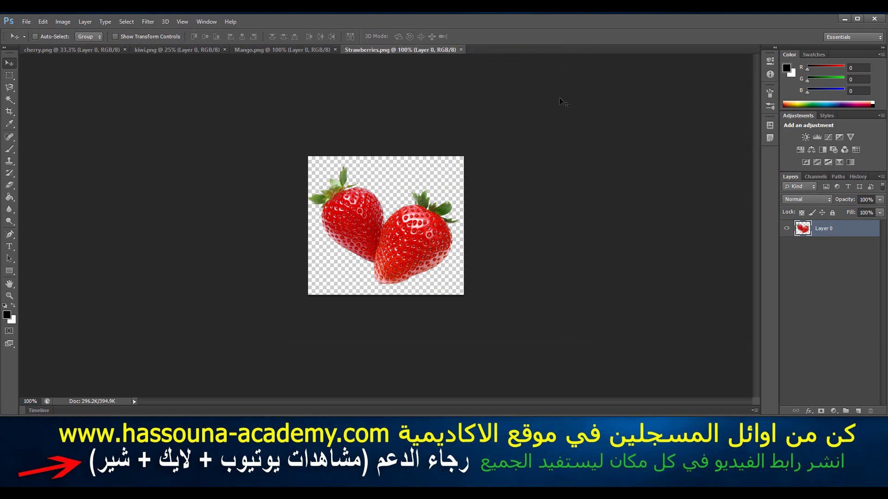
key("ctrl+n")
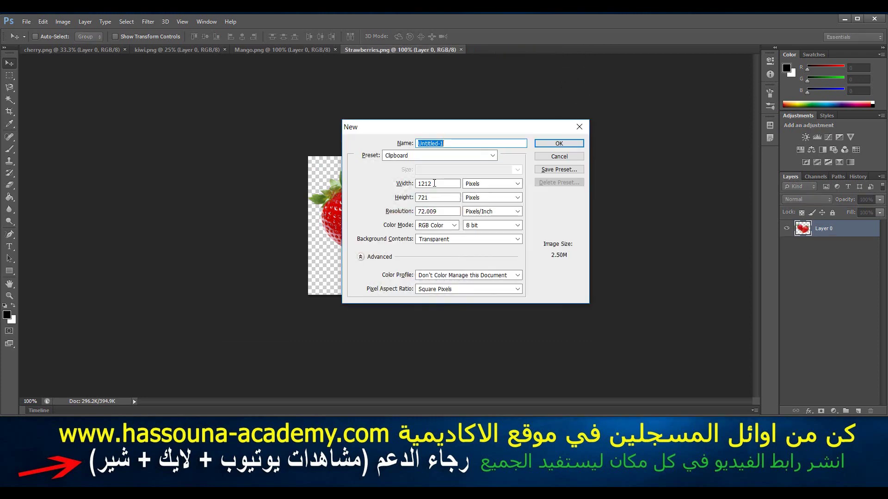
Create a new document 3000 wide by 2000 high.
left_click(437, 184)
double_click(435, 184)
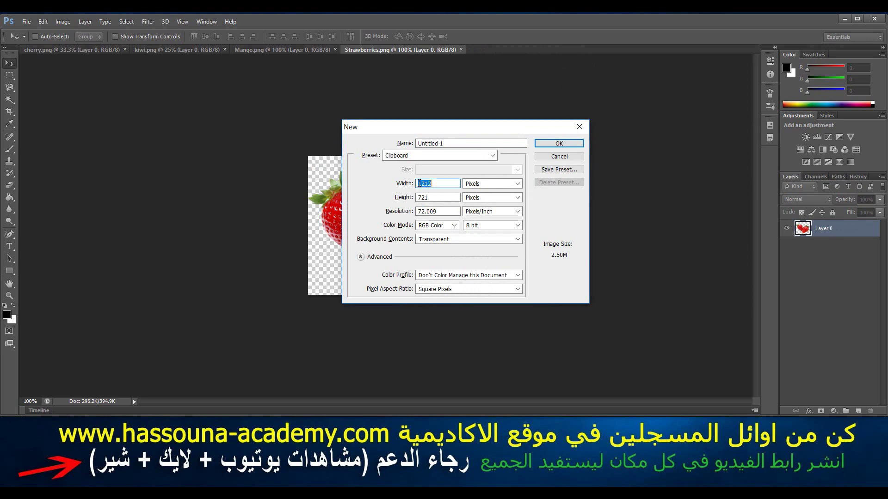
type("3")
type("000")
key("Tab")
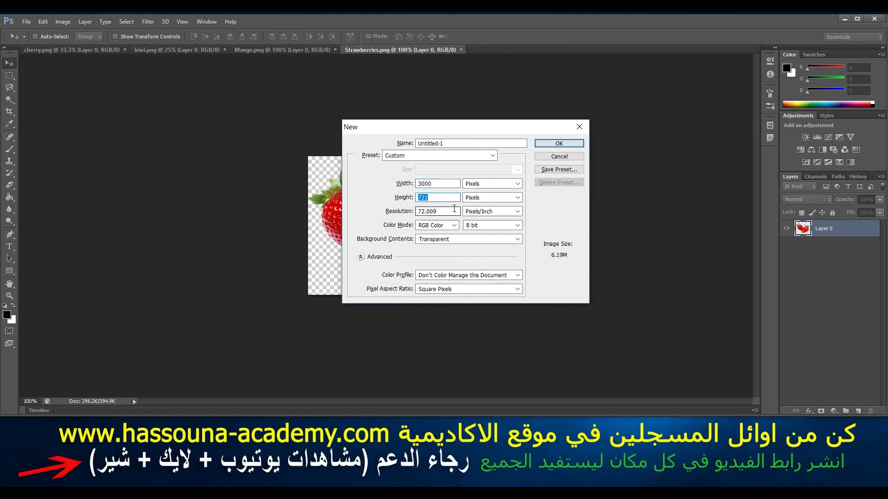
type("2000")
key("Return")
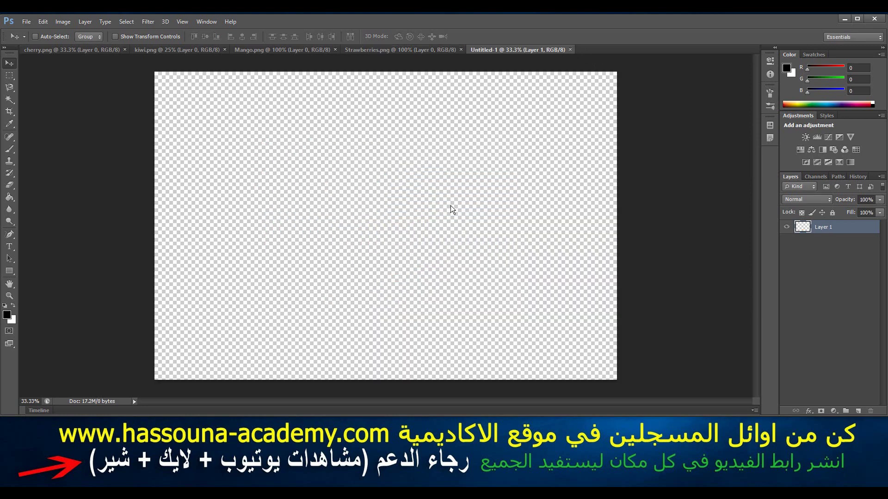
Paste the apples and scale them down into the top-left corner.
key("ctrl+v")
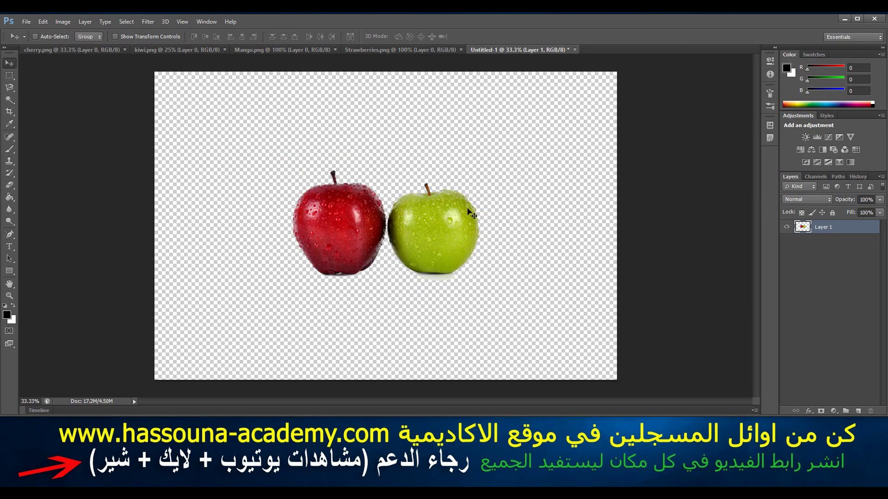
key("ctrl+t")
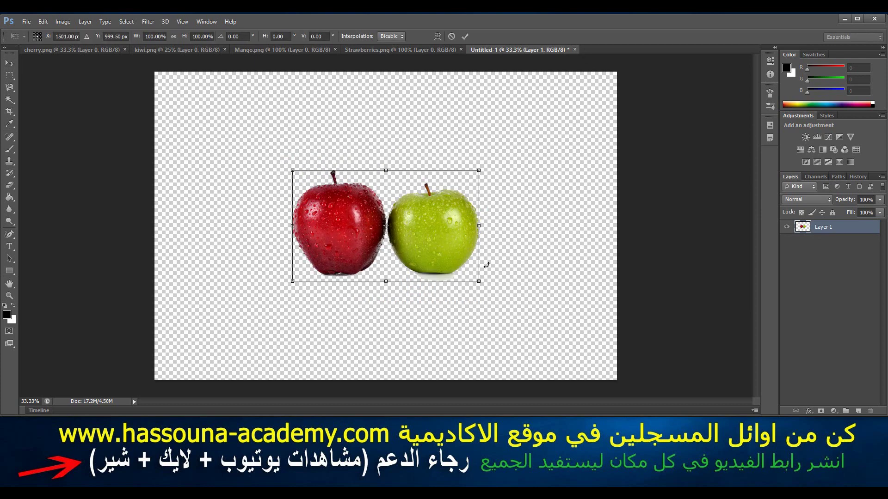
mouse_move(479, 281)
left_mouse_down()
mouse_move(267, 145)
mouse_move(274, 190)
left_mouse_up()
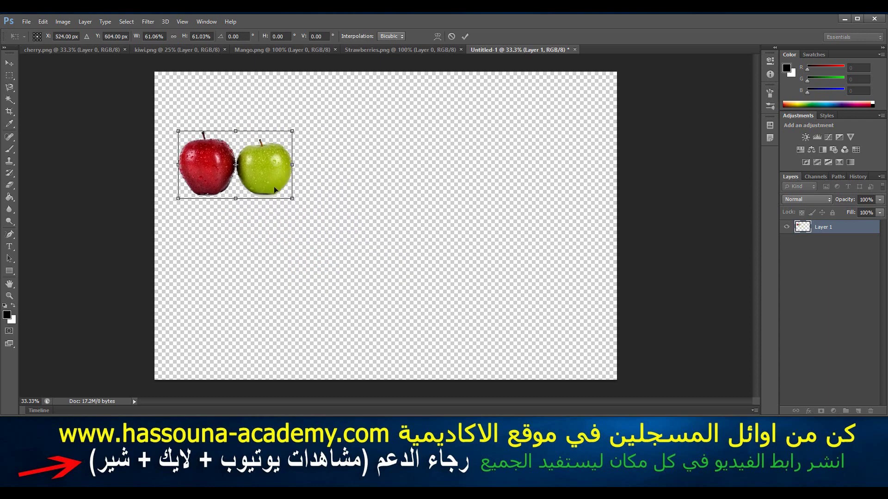
key("Return")
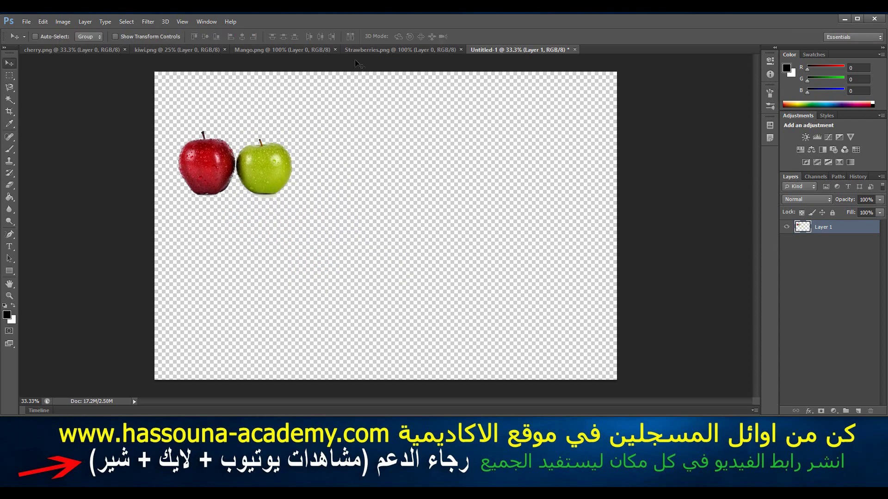
Select all of the strawberries image, then close the strawberries document.
left_click(364, 49)
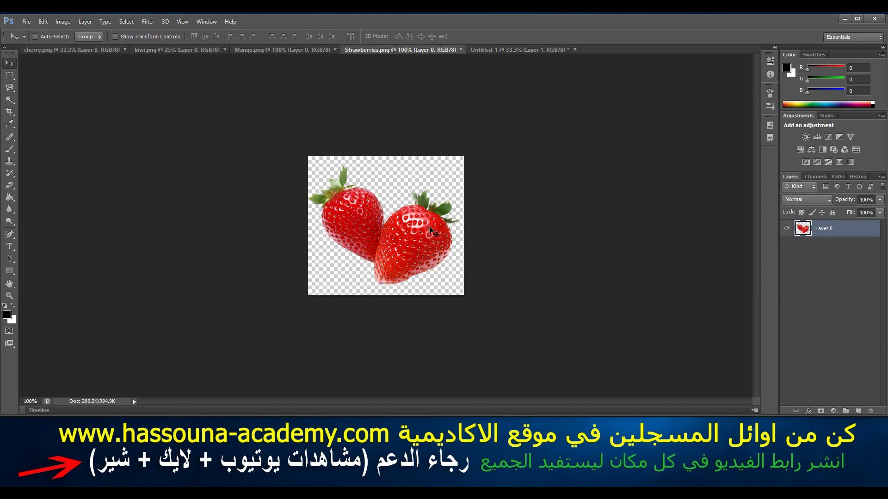
key("ctrl+a")
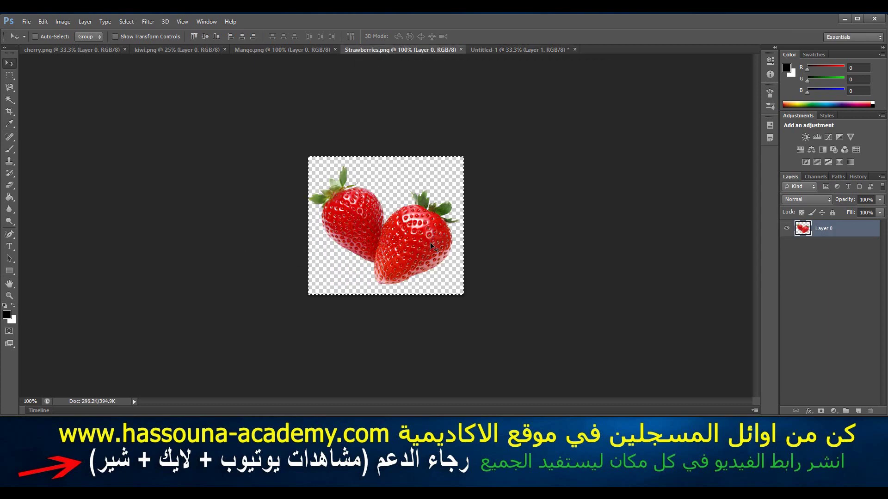
right_click(453, 49)
left_click(478, 67)
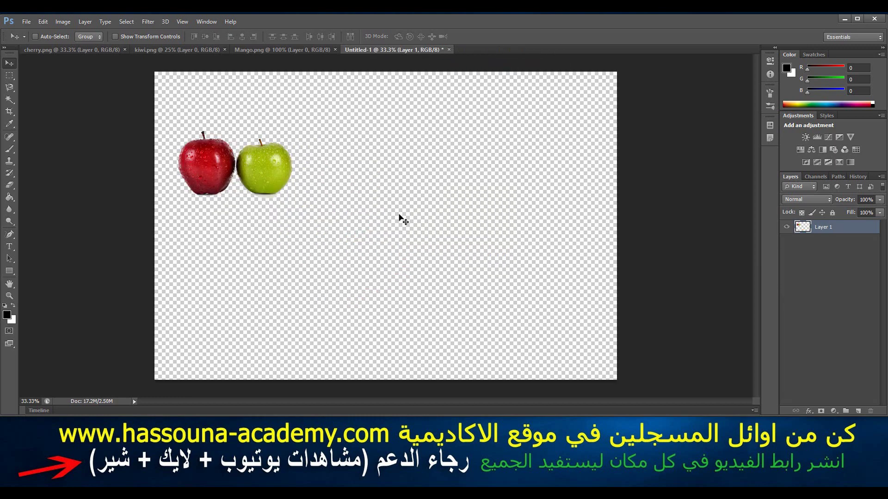
Paste the strawberries, enlarge them to about 183%, and place them above the apples.
key("ctrl+v")
key("ctrl+t")
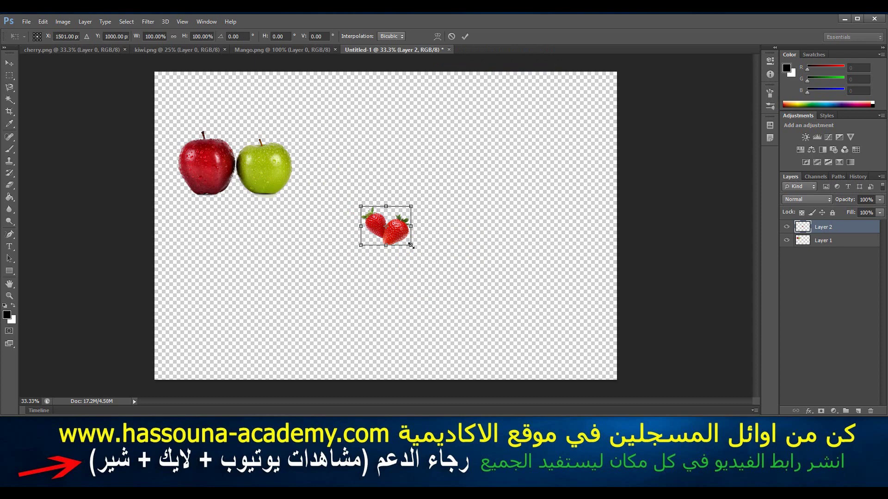
left_click_drag(410, 245, 453, 279)
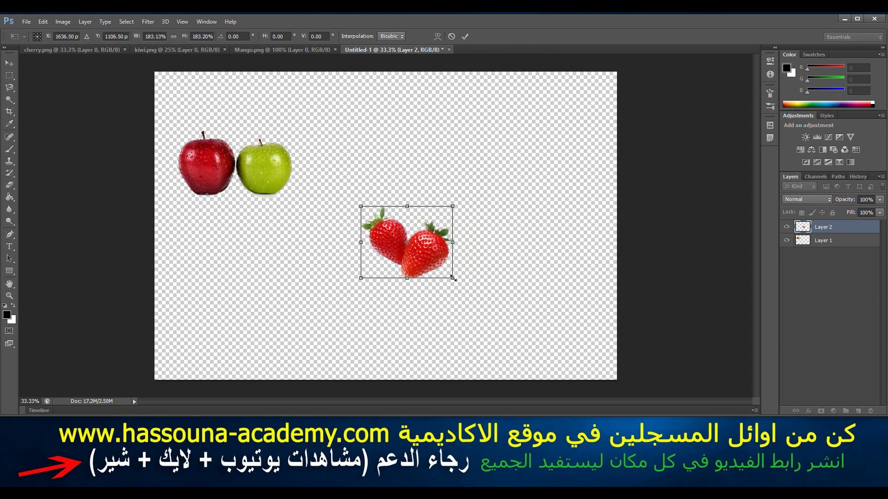
left_click_drag(435, 266, 261, 127)
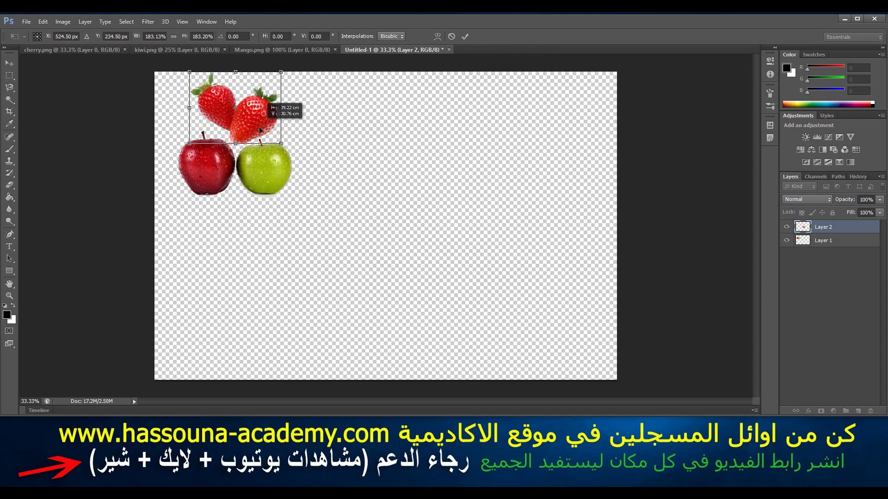
left_click_drag(261, 127, 257, 139)
key("Return")
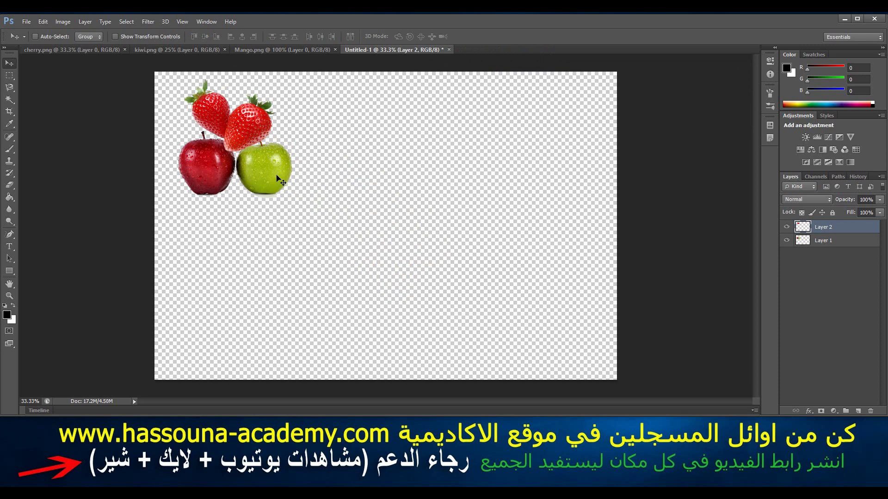
Turn on Auto-Select and nudge the apples slightly down-left below the strawberries.
left_click(51, 38)
left_click_drag(267, 175, 262, 186)
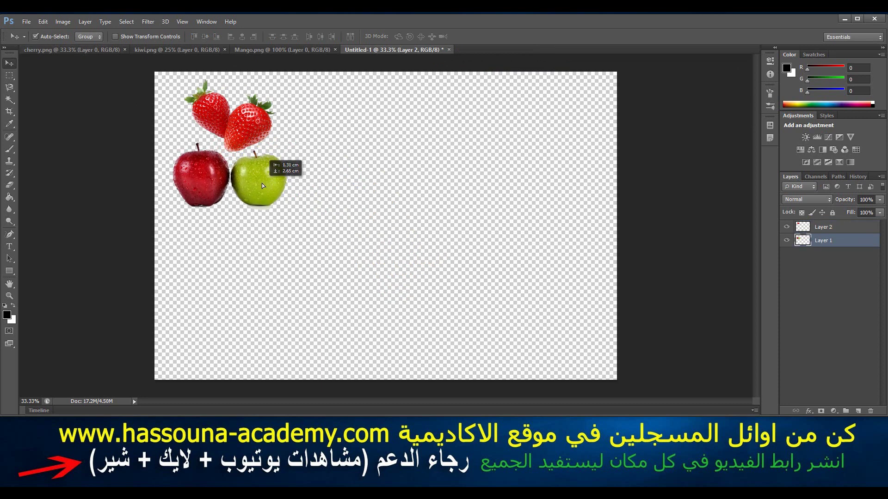
left_click(277, 49)
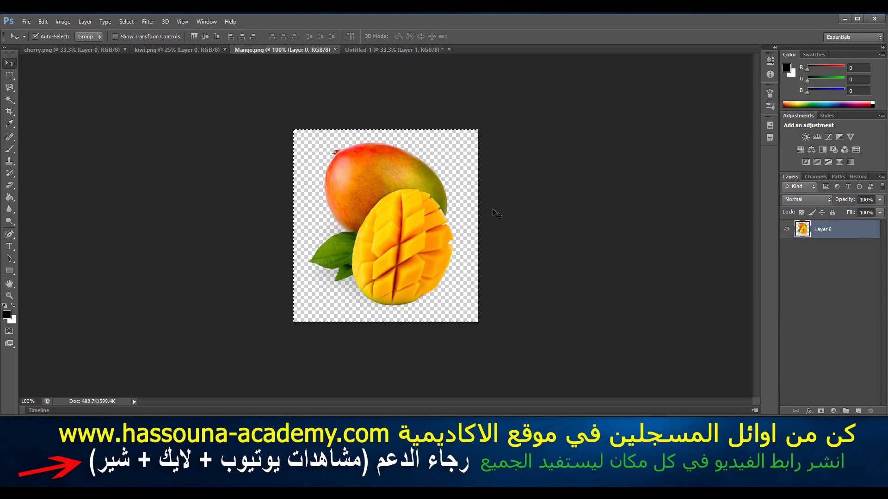
Paste the mango into the composition at about 164%, beside the strawberries at top.
key("ctrl+a")
left_click(335, 50)
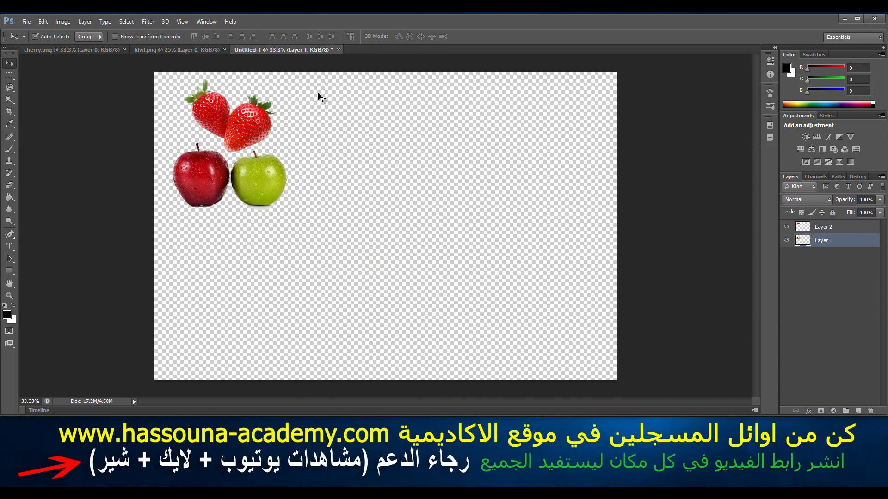
key("ctrl+v")
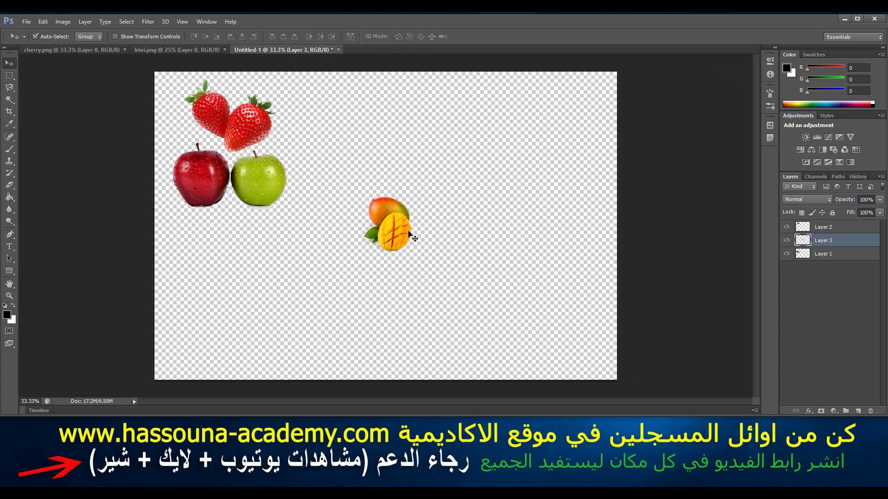
key("ctrl+t")
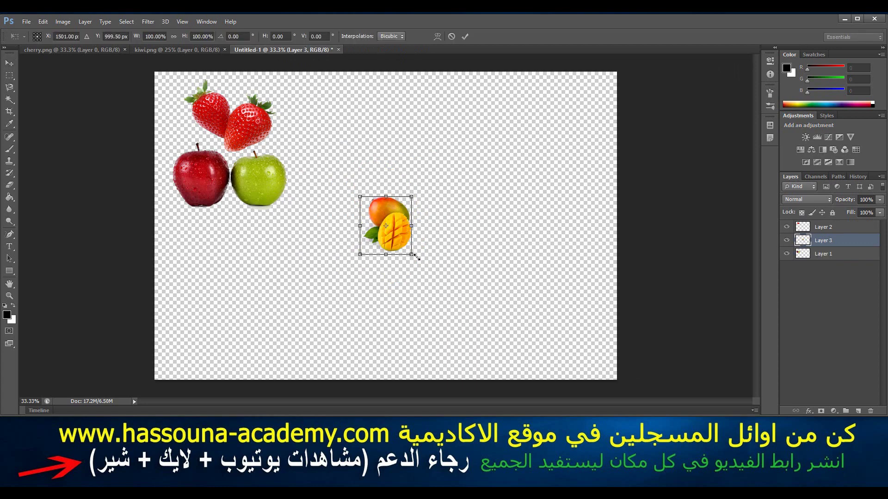
left_click_drag(411, 254, 446, 291)
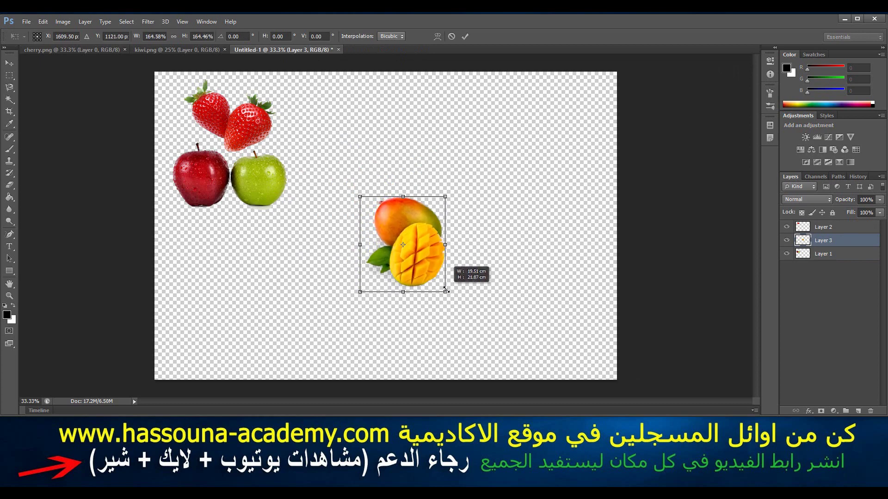
key("Return")
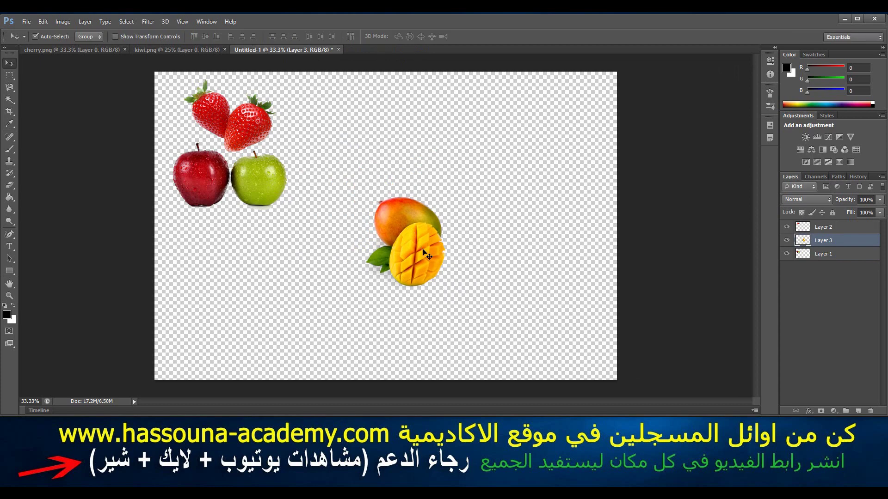
mouse_move(423, 251)
left_mouse_down()
mouse_move(329, 146)
mouse_move(331, 137)
left_mouse_up()
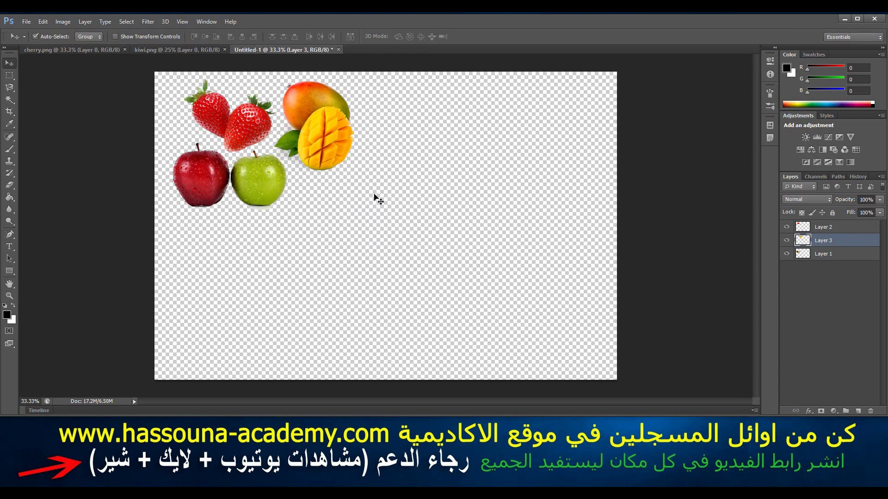
Drag the kiwi image into the fruit composition as a new layer.
left_click(183, 50)
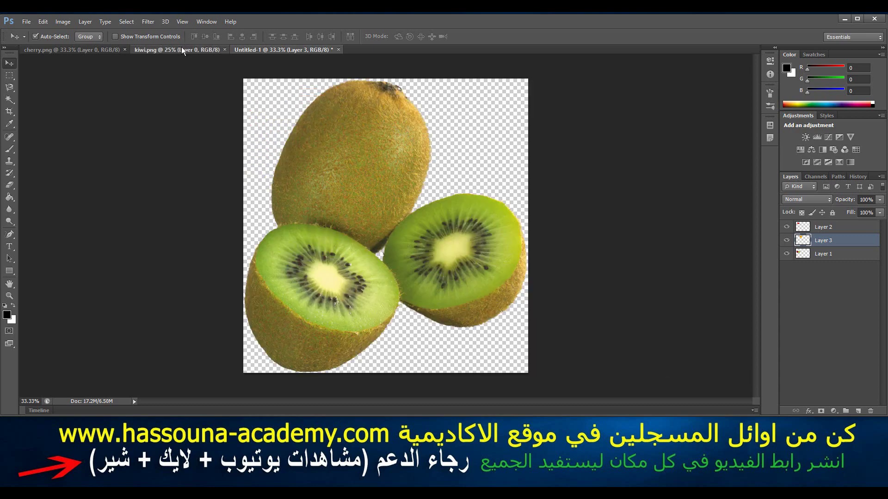
left_click_drag(516, 260, 227, 51)
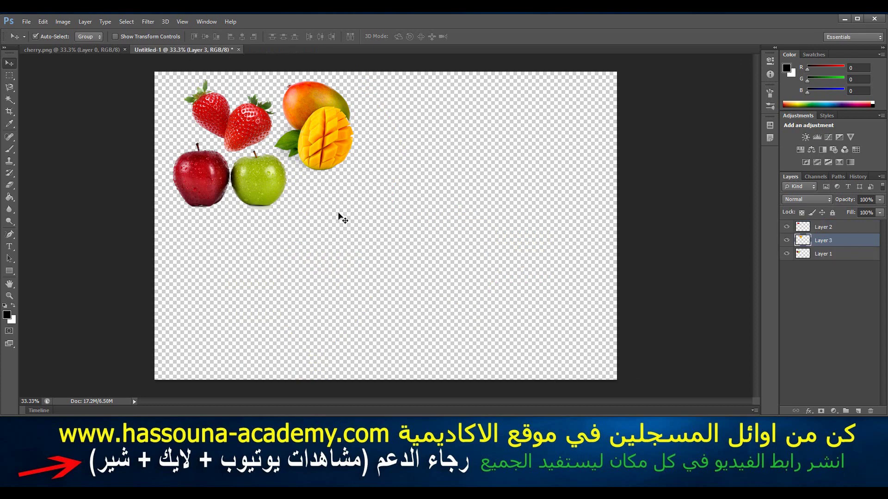
left_click_drag(227, 50, 370, 234)
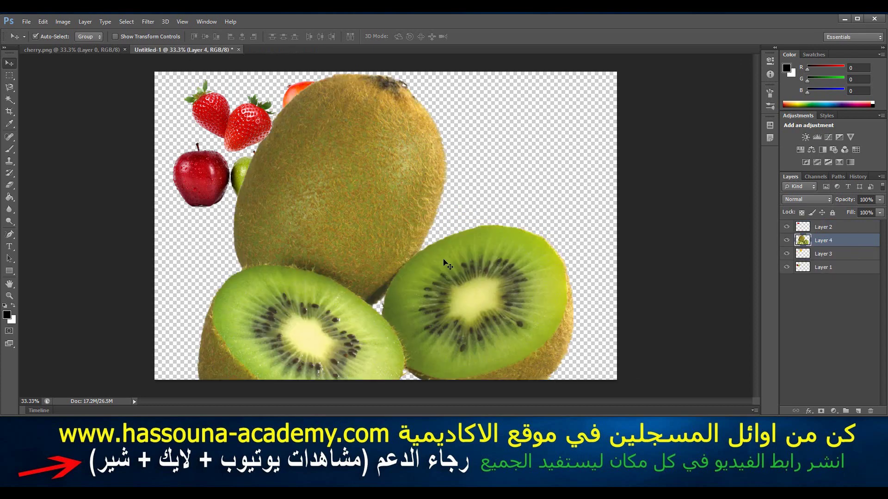
Shrink the kiwis to about 24% and set them below the mango beside the apple.
key("ctrl+t")
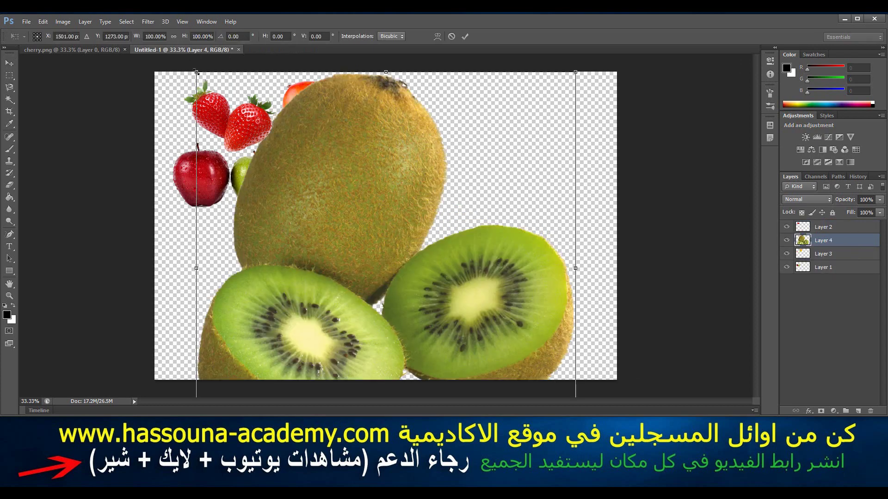
mouse_move(196, 72)
left_mouse_down()
mouse_move(424, 335)
mouse_move(446, 331)
left_mouse_up()
left_click_drag(506, 367, 390, 247)
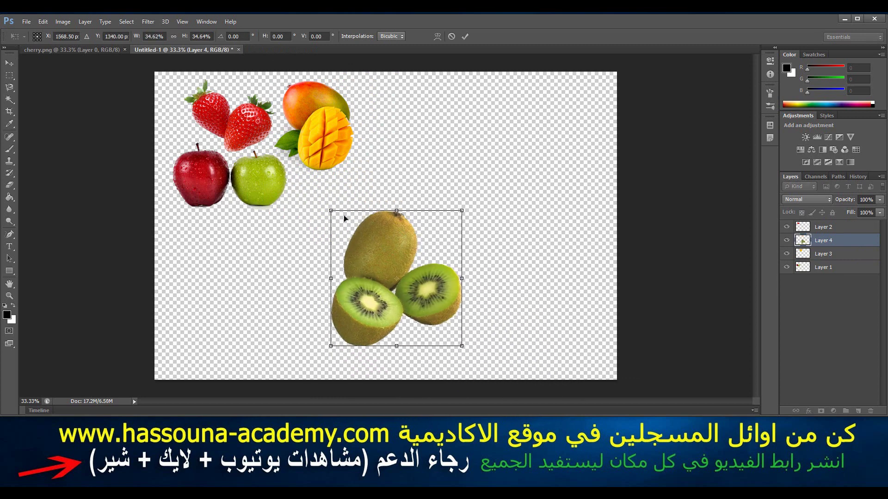
left_click_drag(329, 210, 372, 249)
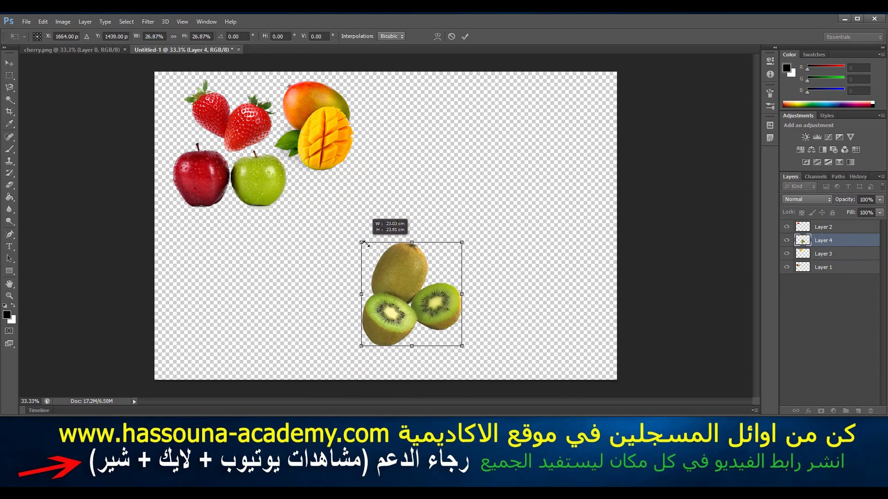
left_click_drag(372, 249, 371, 250)
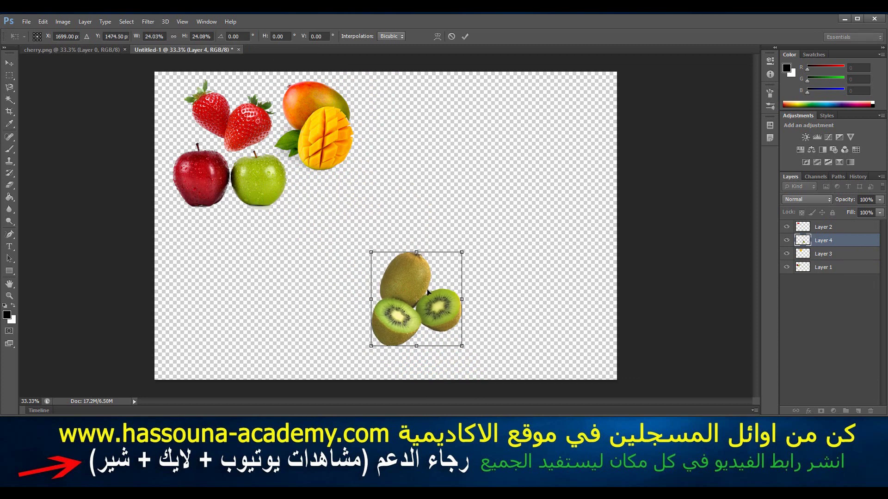
mouse_move(414, 290)
left_mouse_down()
mouse_move(247, 260)
mouse_move(336, 227)
left_mouse_up()
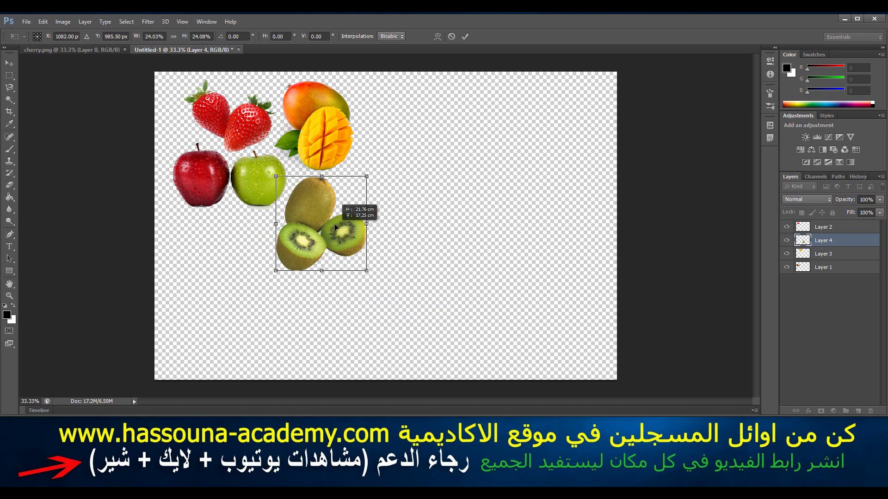
key("Return")
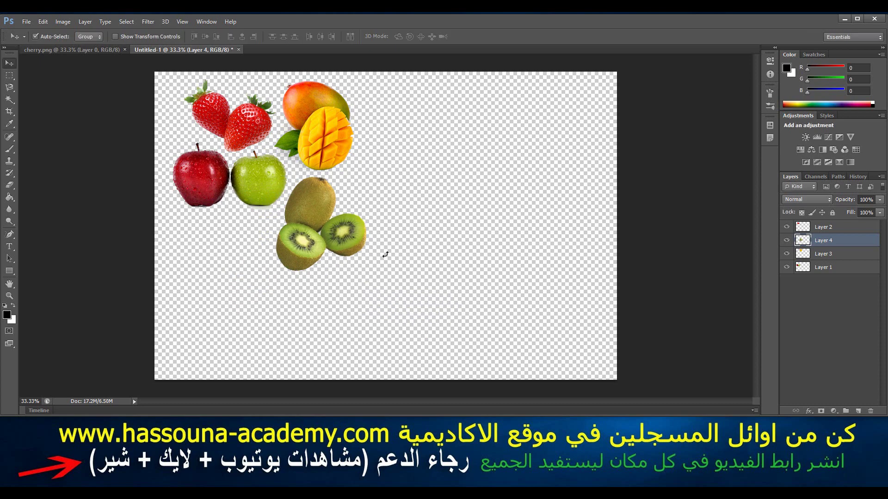
Select all of the cherry image and close the cherry document.
left_click(72, 50)
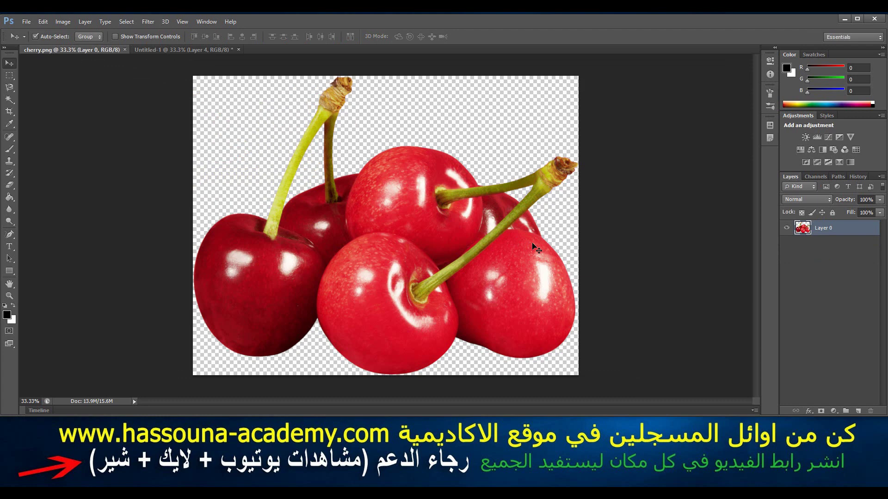
key("ctrl+a")
left_click(124, 50)
Paste the cherries, scale them to about a quarter size, and place them below the red apple.
key("ctrl+v")
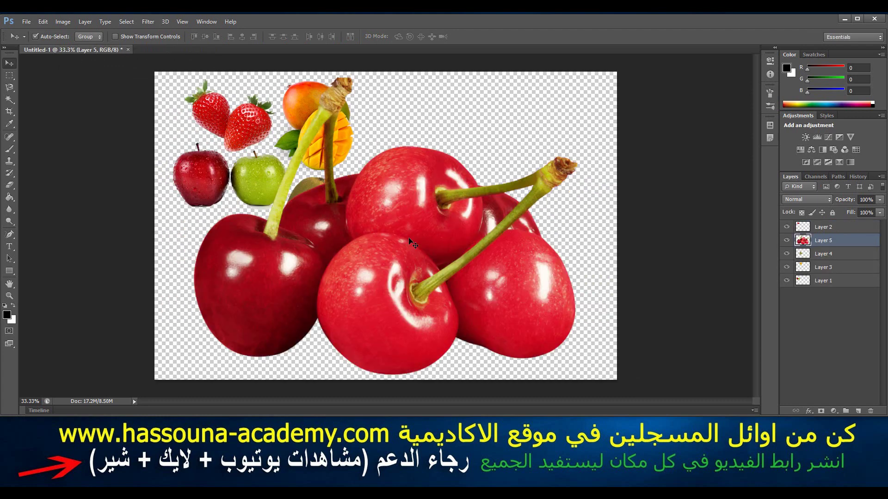
key("ctrl+t")
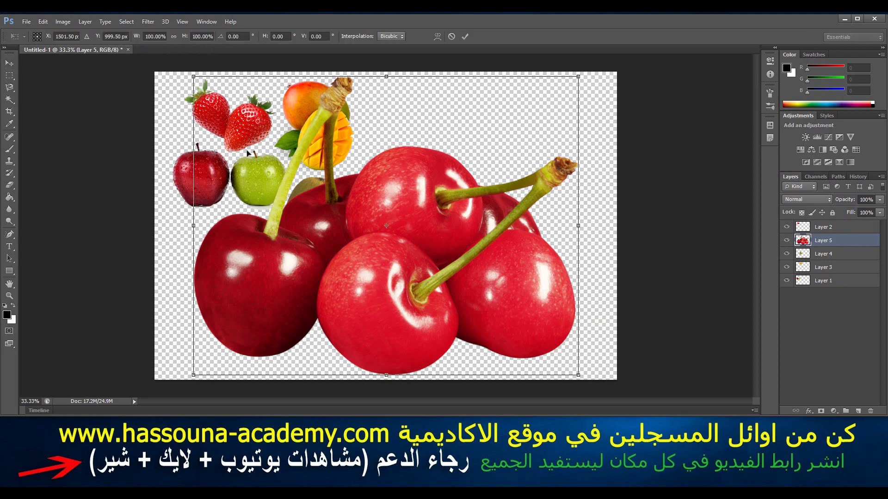
left_click_drag(193, 75, 421, 293)
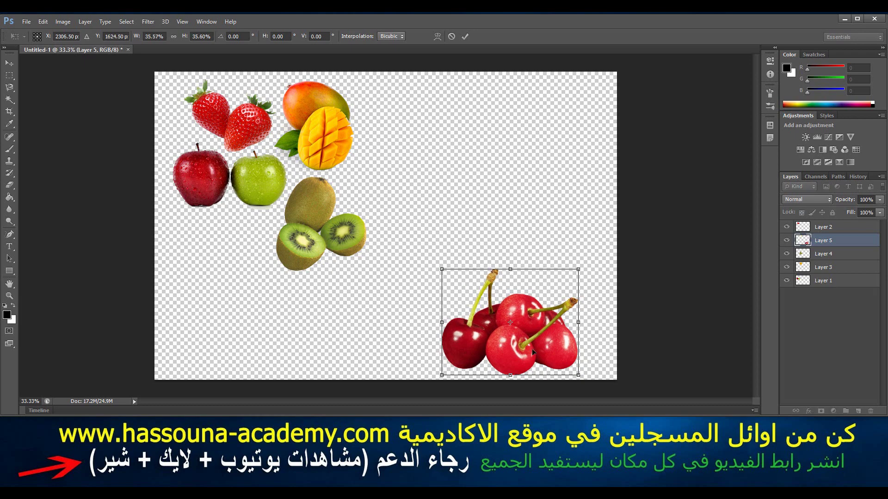
left_click_drag(553, 354, 268, 288)
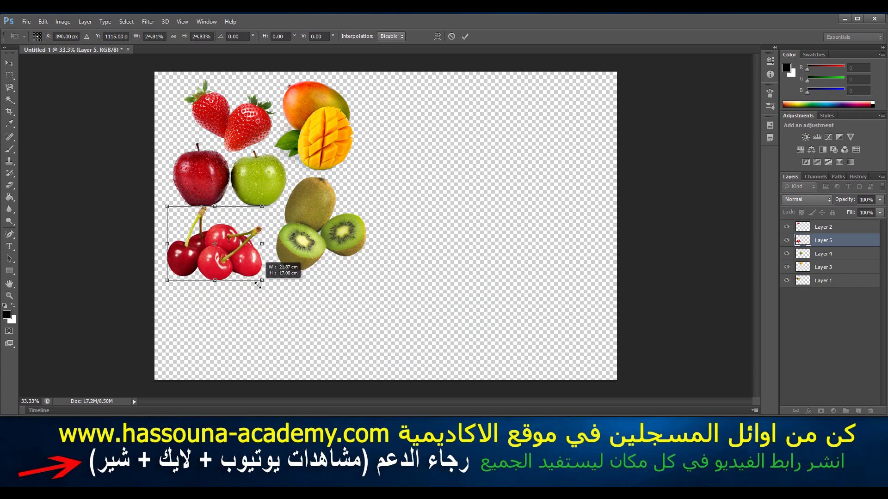
left_click_drag(268, 289, 257, 280)
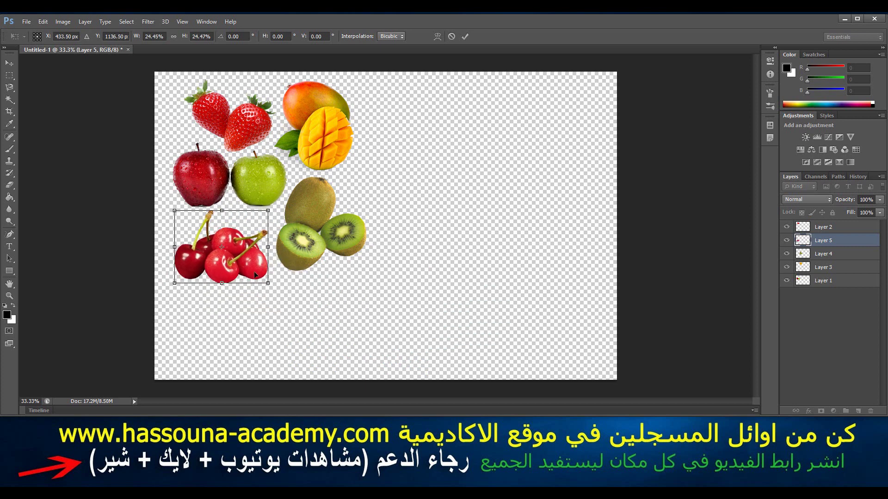
key("Return")
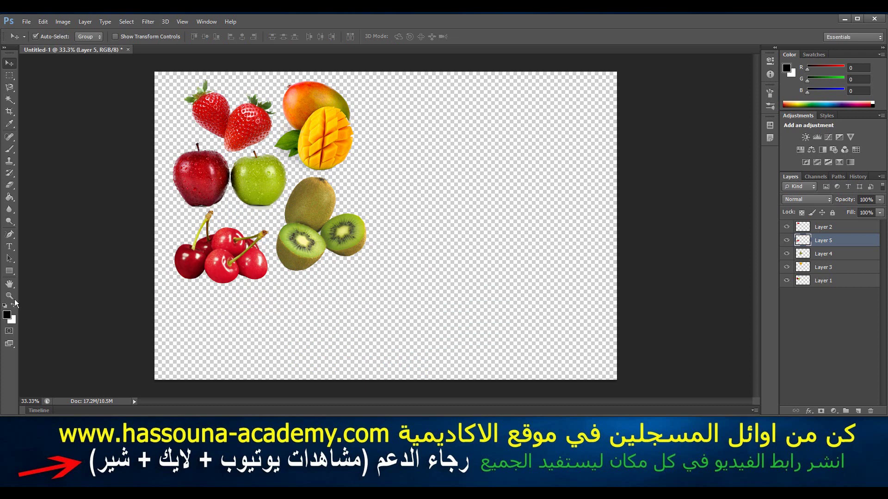
Draw a stamp-edged frame with the Custom Shape Tool on empty canvas.
left_click(14, 272)
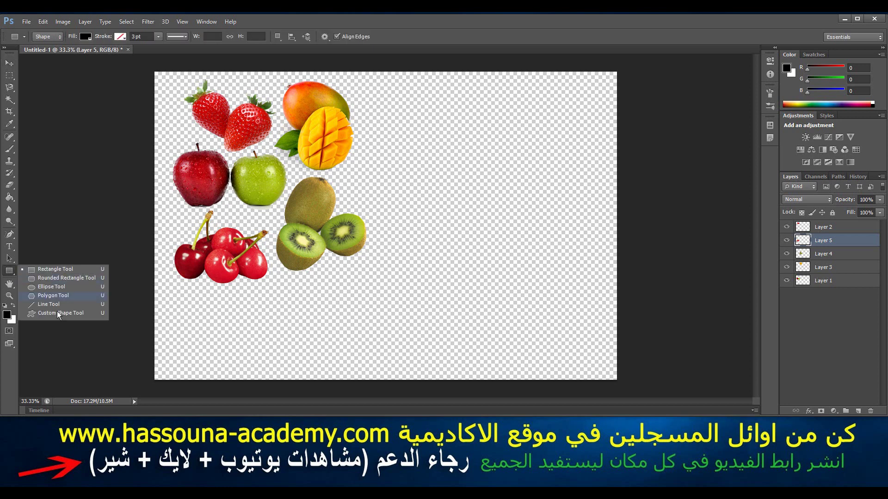
left_click(57, 314)
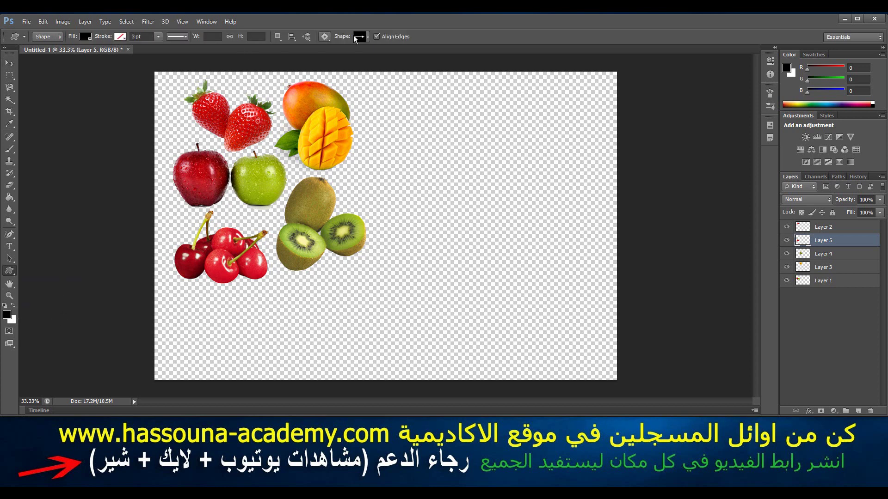
left_click(368, 37)
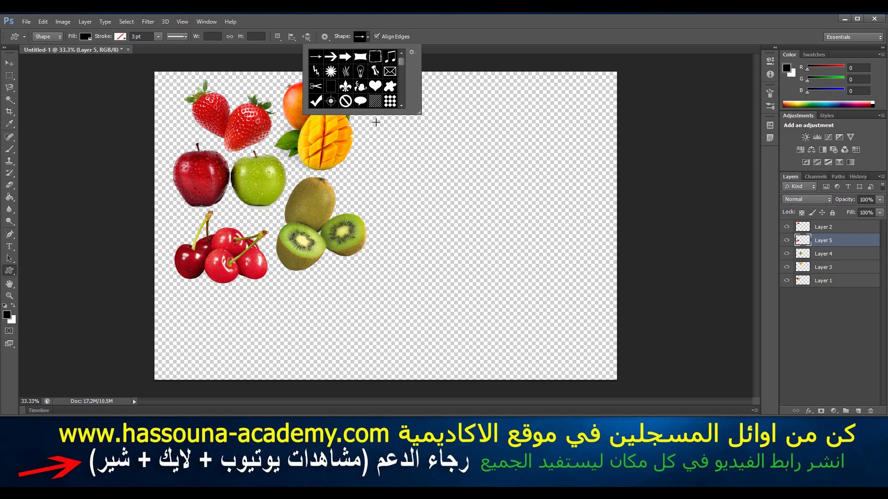
left_click(331, 86)
left_click_drag(552, 153, 414, 301)
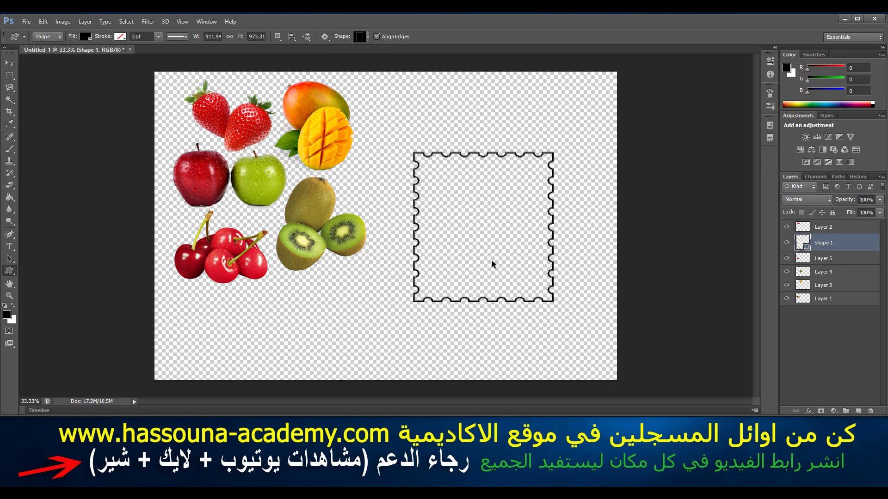
Move and stretch the stamp frame to enclose all five fruits, then apply the transform.
key("ctrl+t")
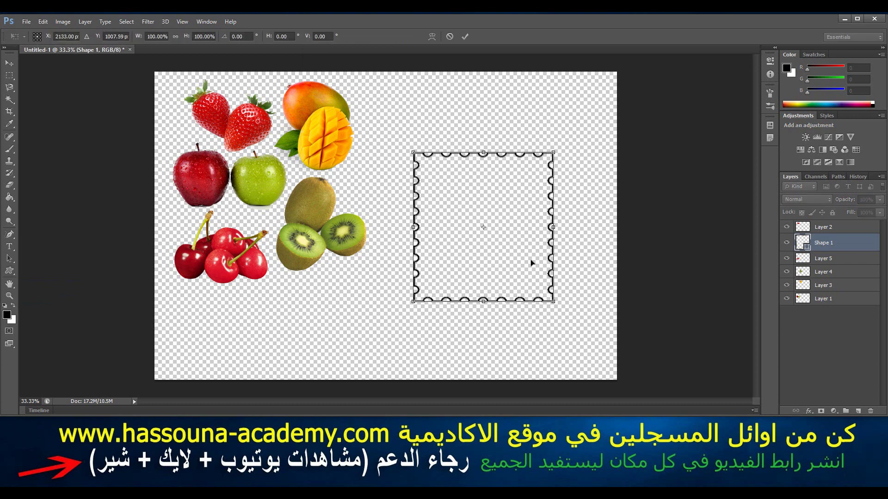
left_click_drag(532, 263, 306, 195)
left_click_drag(290, 189, 279, 184)
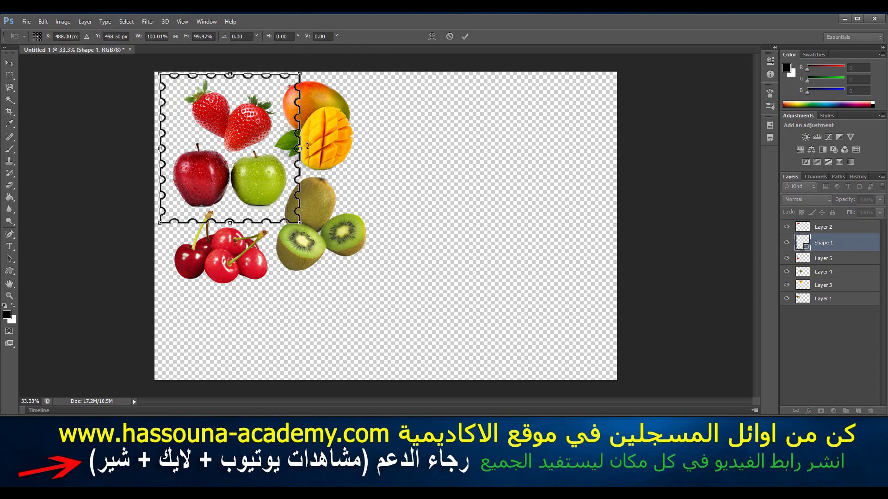
left_click_drag(300, 149, 375, 149)
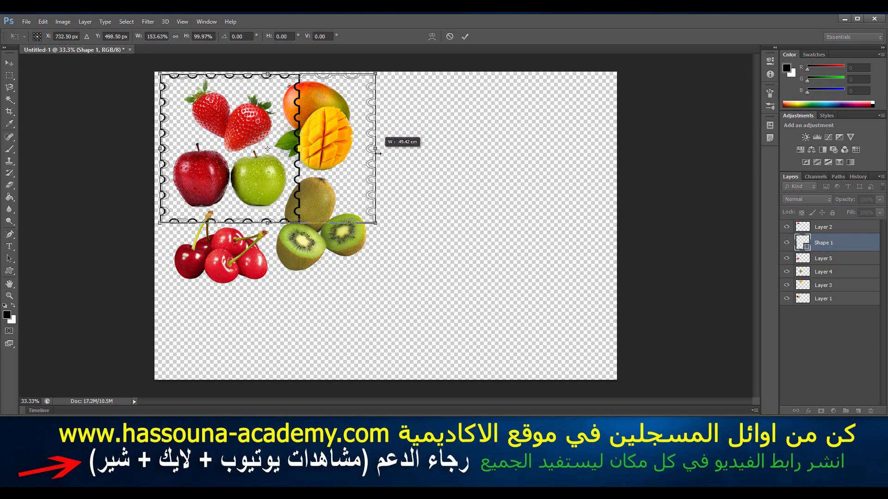
left_click_drag(267, 224, 309, 291)
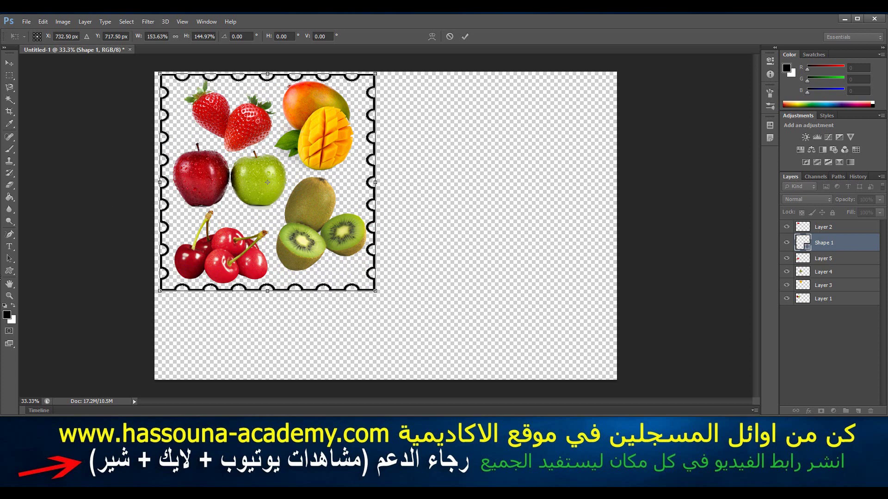
left_click(9, 272)
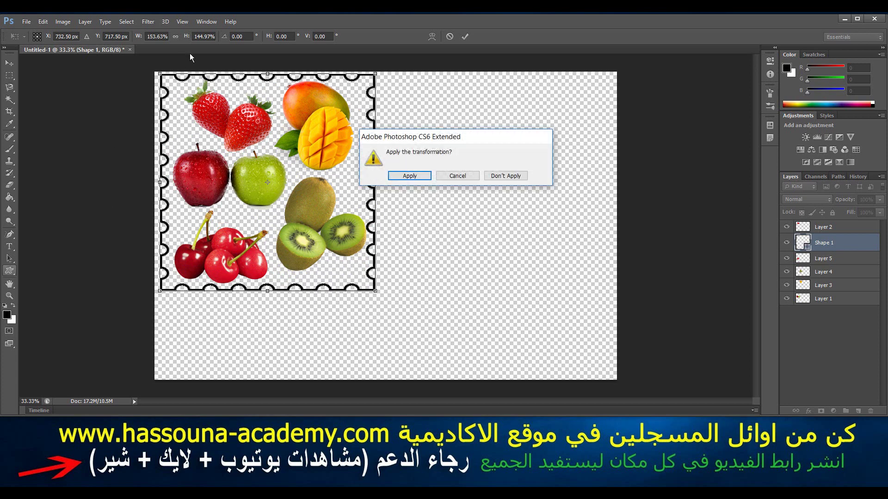
left_click(405, 177)
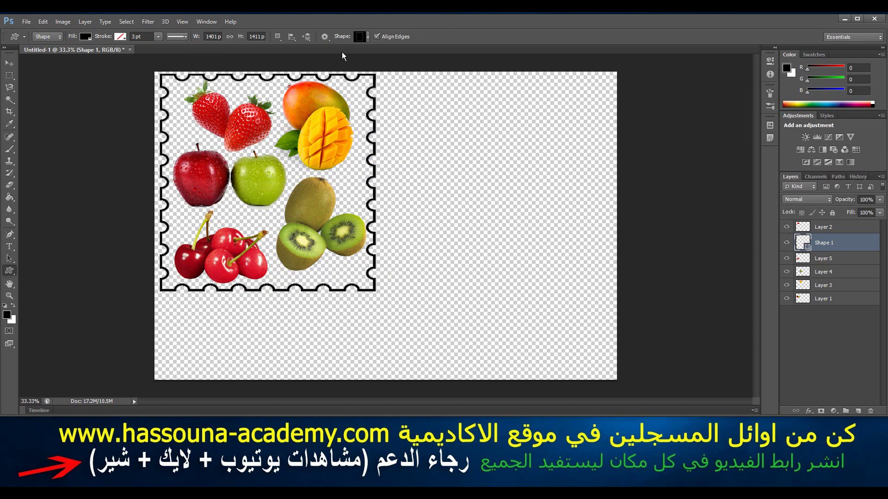
Set the frame shape's fill to magenta and deselect the layer.
left_click(85, 37)
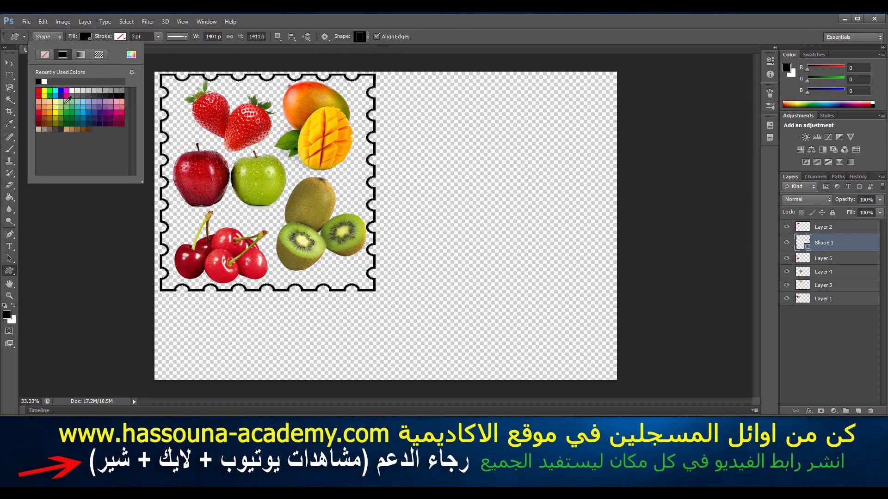
left_click(67, 92)
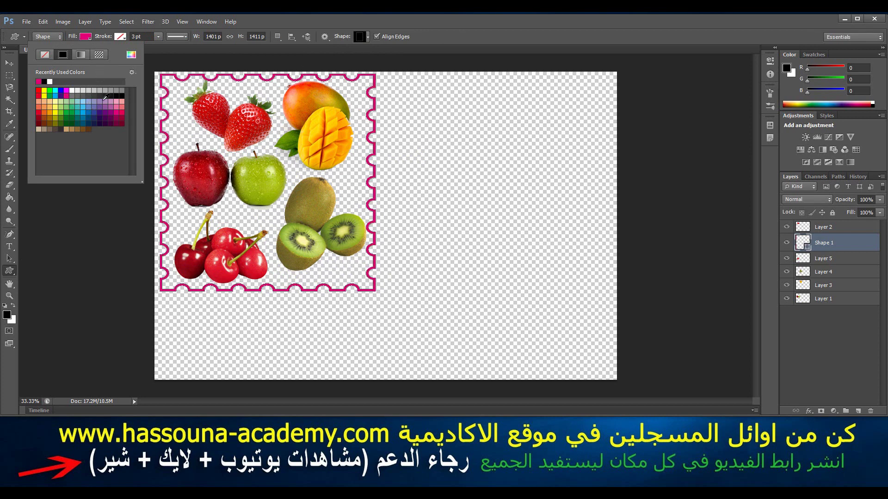
left_click(86, 39)
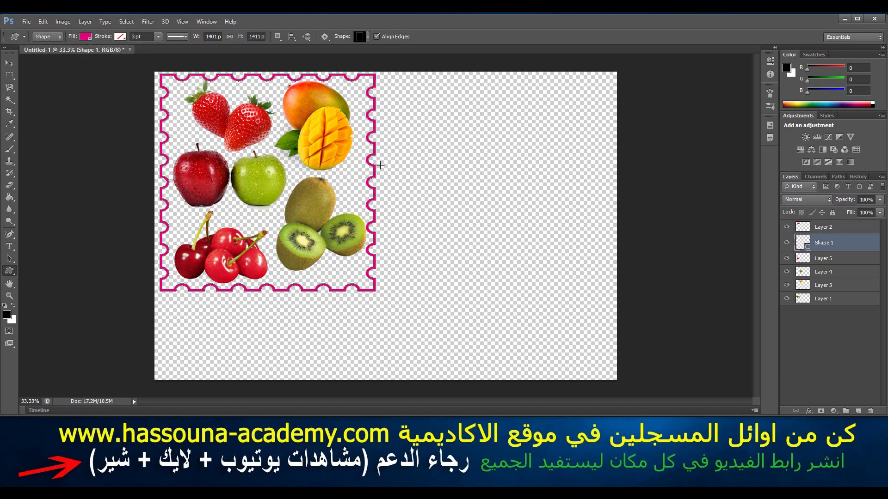
left_click(808, 345)
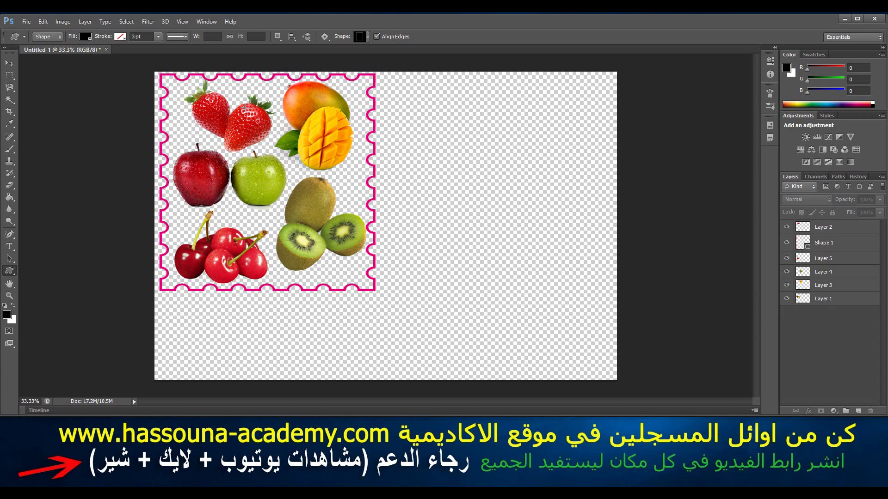
Save as 'all-groups' in Pictures and accept the Photoshop Format Options.
key("ctrl+s")
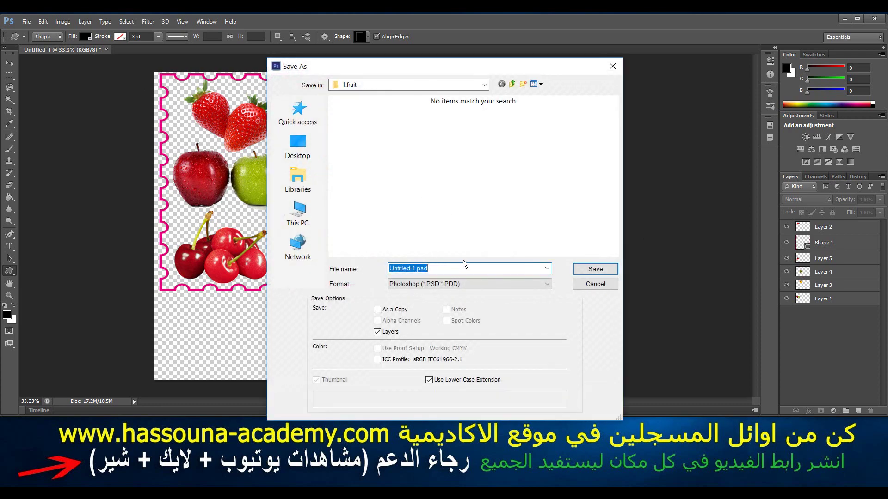
left_click(513, 84)
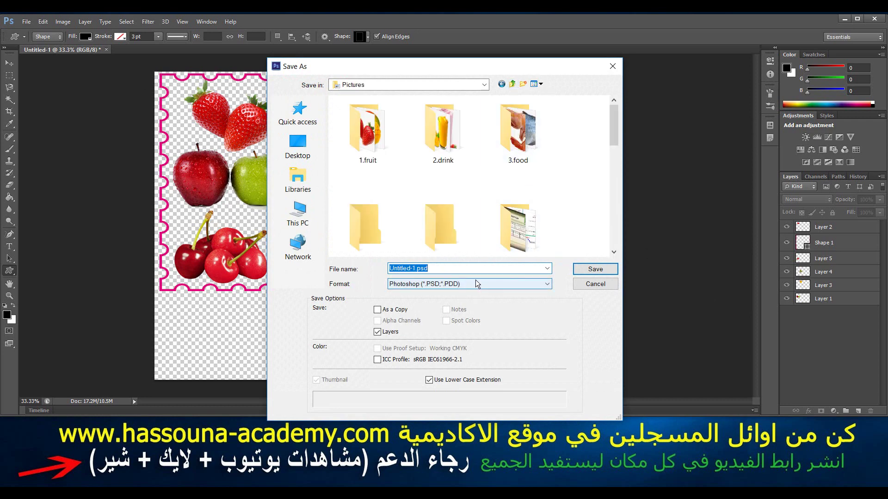
type("all-")
type("grou")
type("ps")
key("Return")
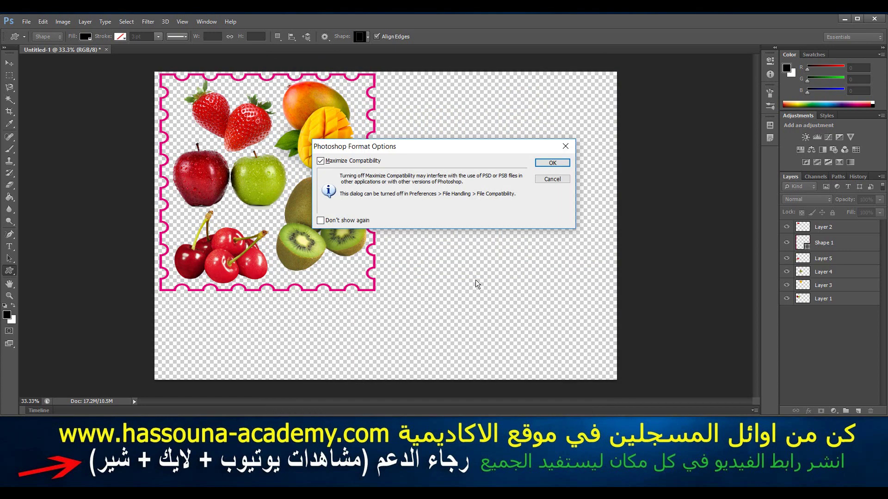
key("Return")
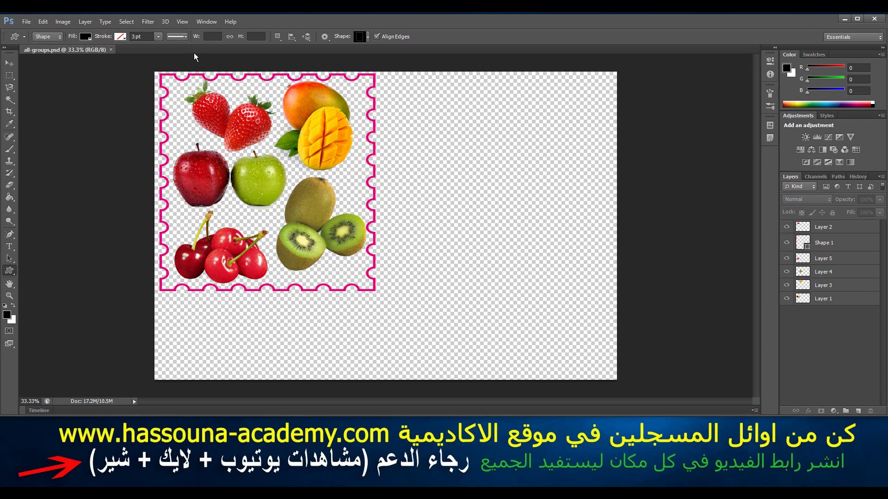
Open the three drink images from the 2.drink folder, discarding the colour profile.
key("ctrl+o")
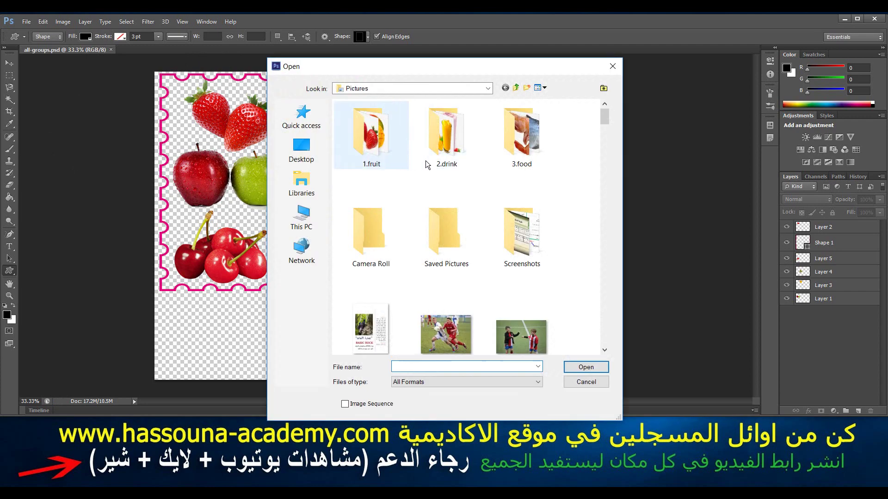
left_click(445, 140)
double_click(445, 140)
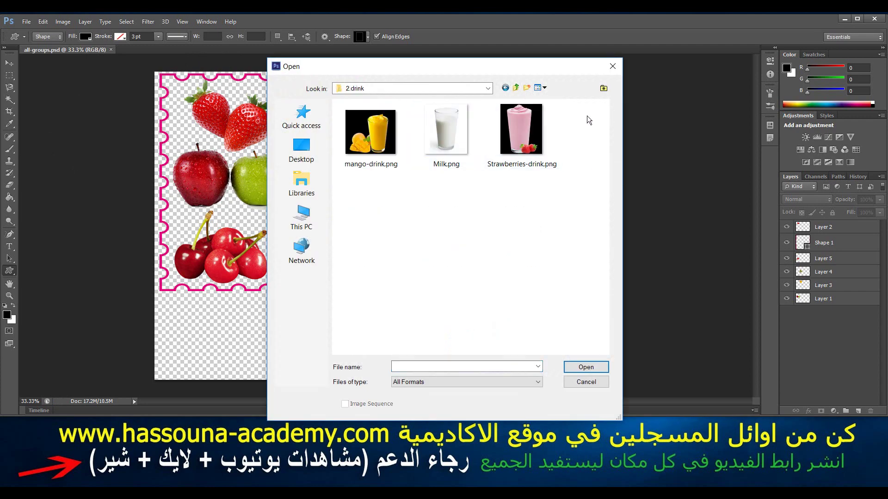
left_click_drag(587, 115, 323, 199)
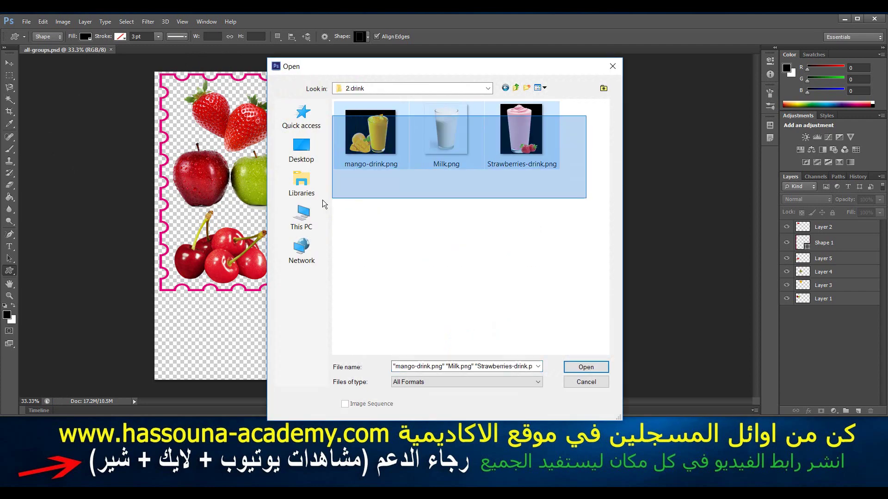
left_click(581, 367)
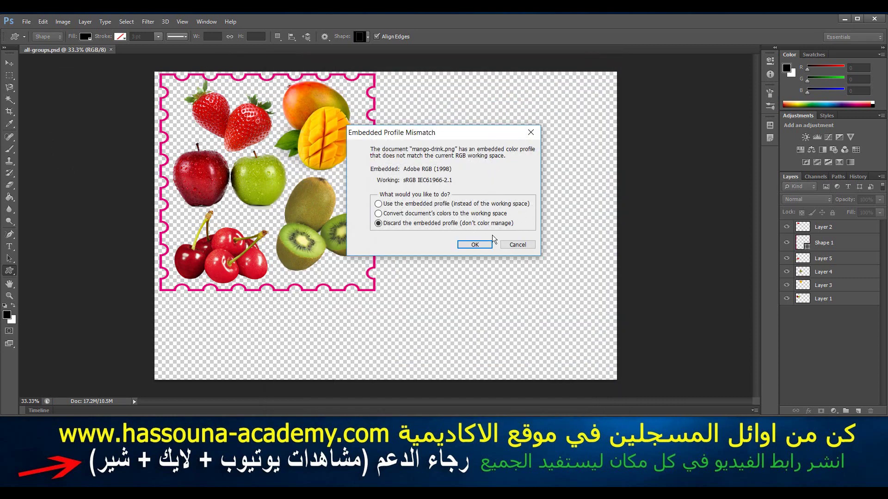
left_click(481, 244)
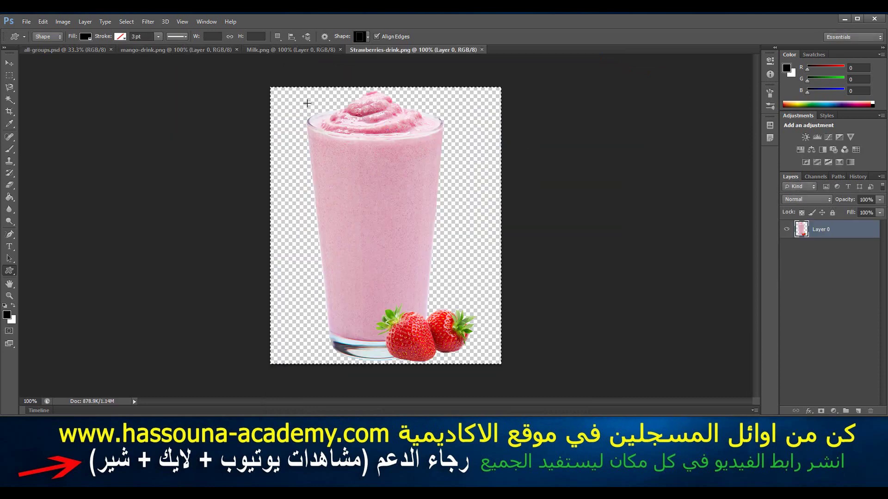
Select all of the strawberry drink, close it, and paste it into all-groups.psd.
key("ctrl+a")
left_click(481, 49)
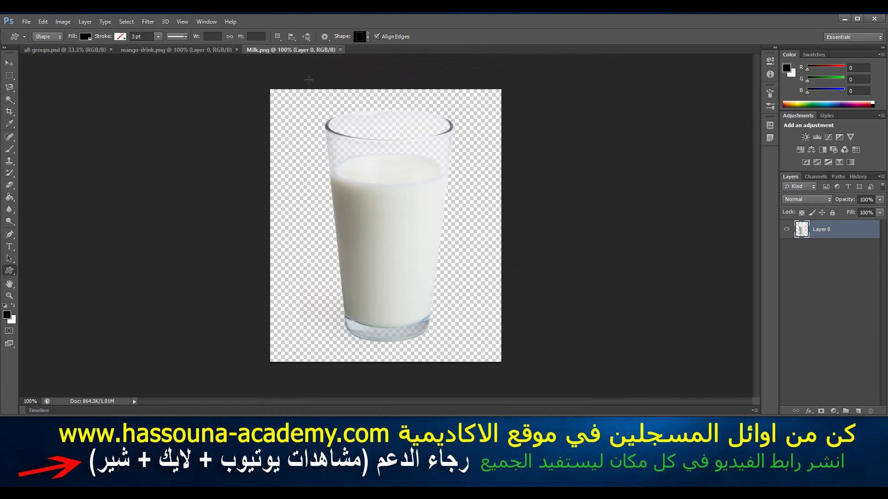
left_click(85, 50)
key("ctrl+v")
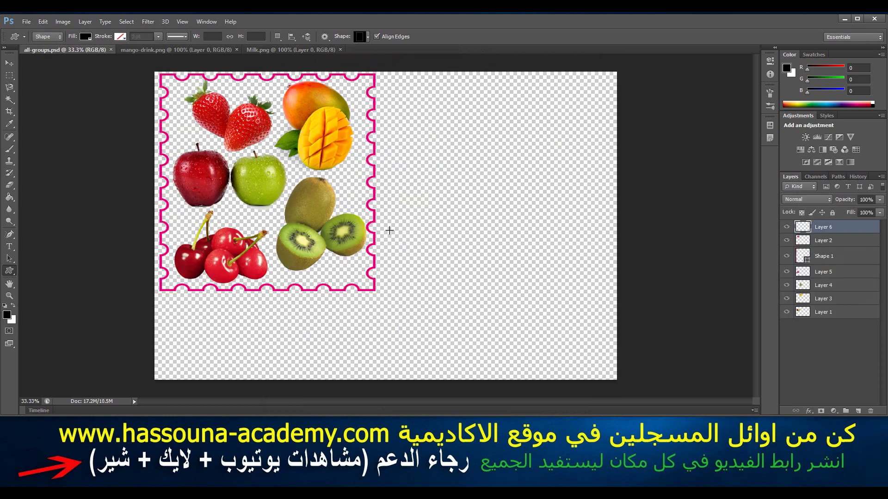
Move the strawberry drink to the canvas's upper right, with the mango drink to its left.
left_click(9, 63)
left_click_drag(359, 223, 549, 133)
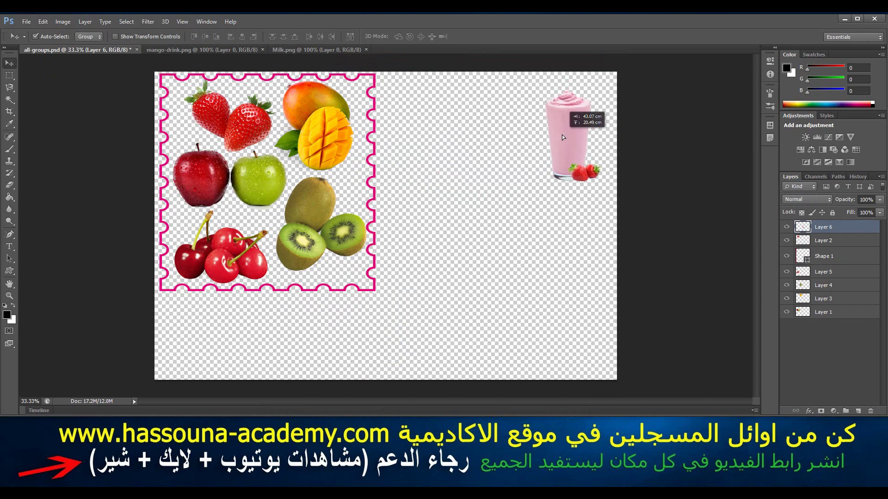
left_click(236, 49)
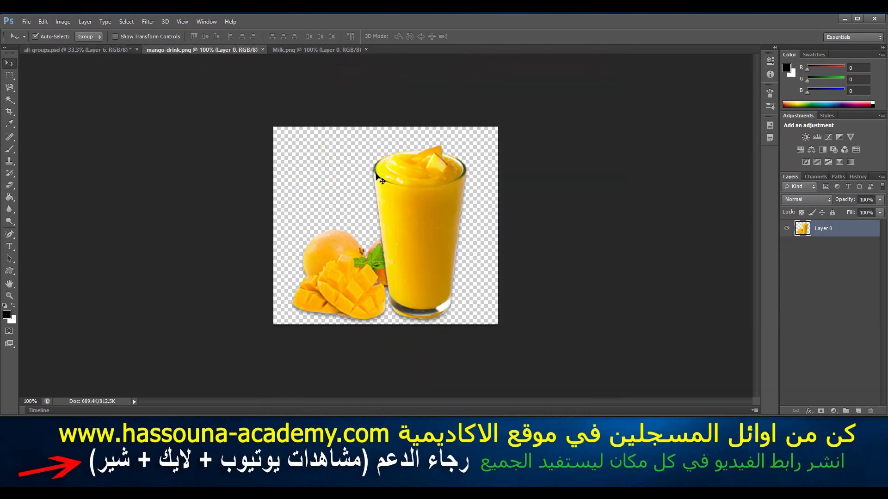
left_click(63, 49)
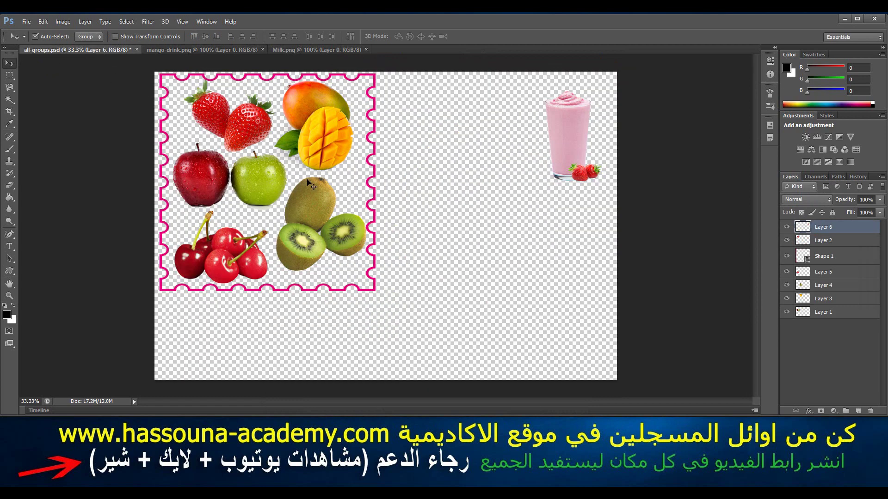
mouse_move(323, 194)
left_mouse_down()
mouse_move(403, 214)
mouse_move(548, 198)
mouse_move(594, 224)
mouse_move(501, 130)
left_mouse_up()
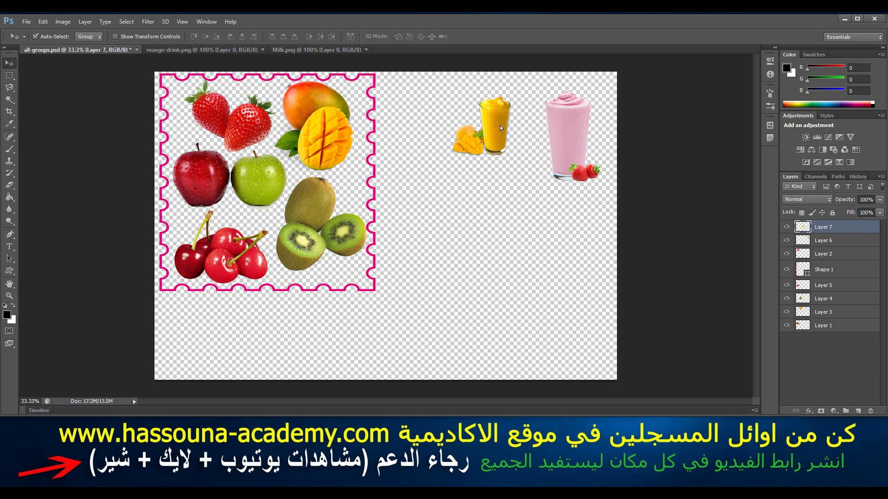
Enlarge the mango drink by about half, then close the mango drink document.
key("ctrl+t")
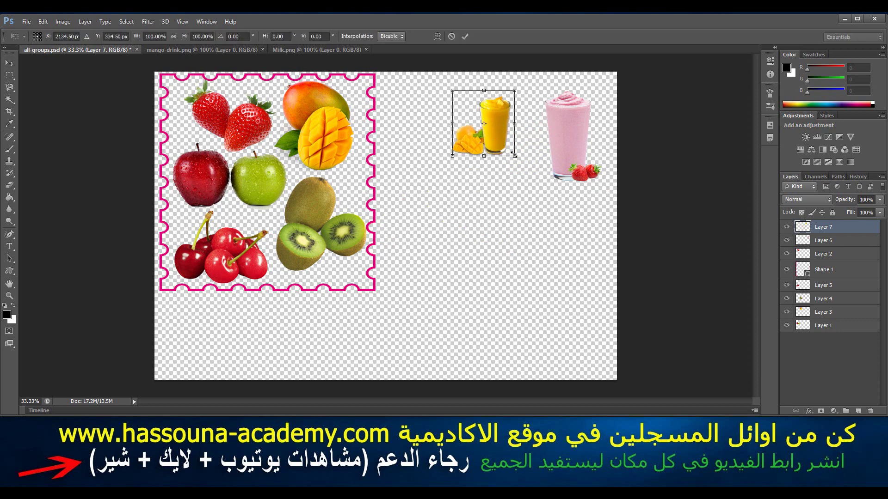
left_click_drag(516, 156, 526, 176)
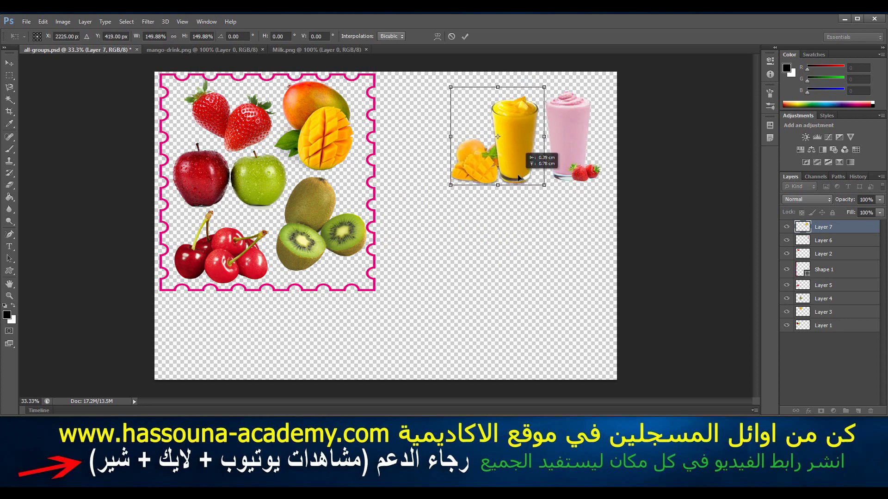
left_click_drag(526, 175, 518, 175)
key("Return")
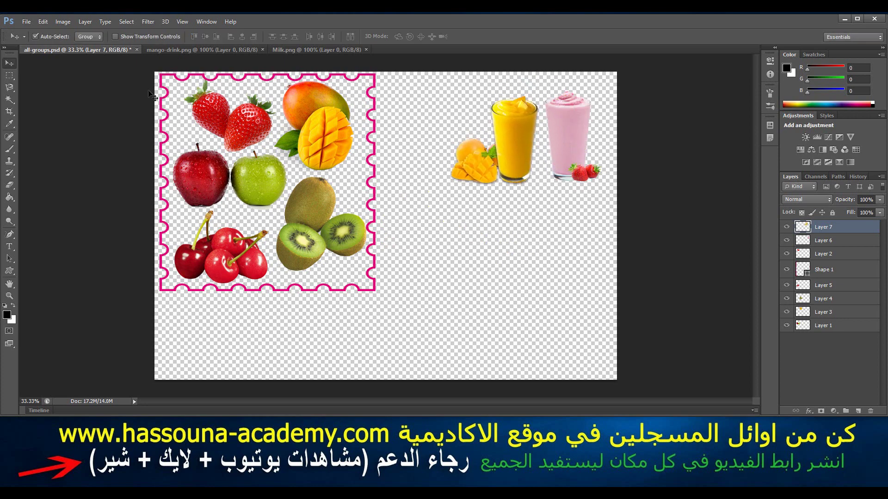
left_click(172, 50)
left_click(262, 49)
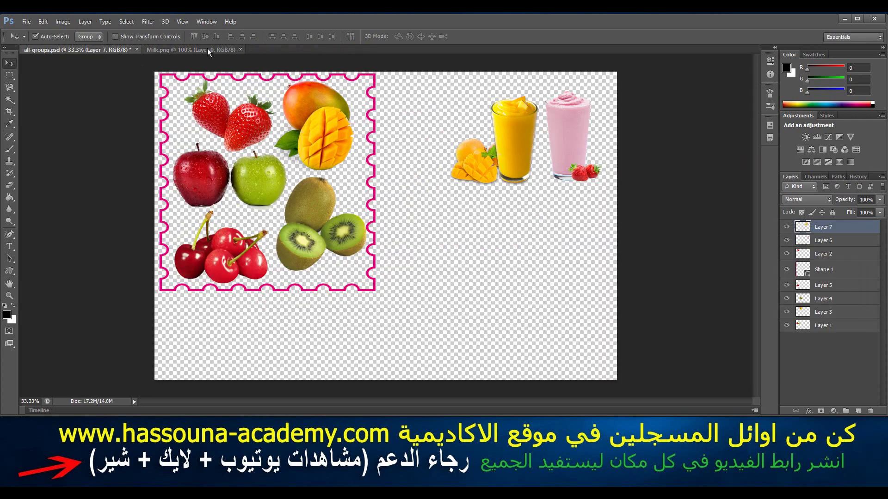
Paste the milk glass between the other drinks, space the row evenly, and close the milk file.
left_click(203, 49)
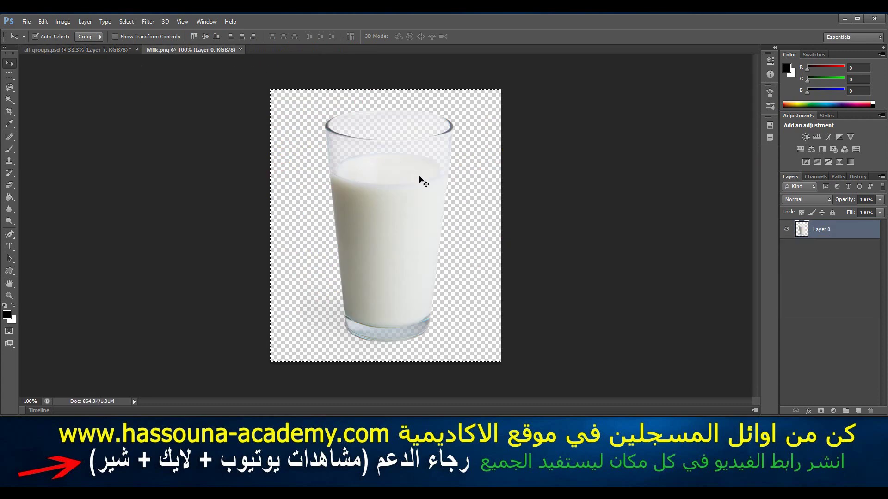
key("ctrl+a")
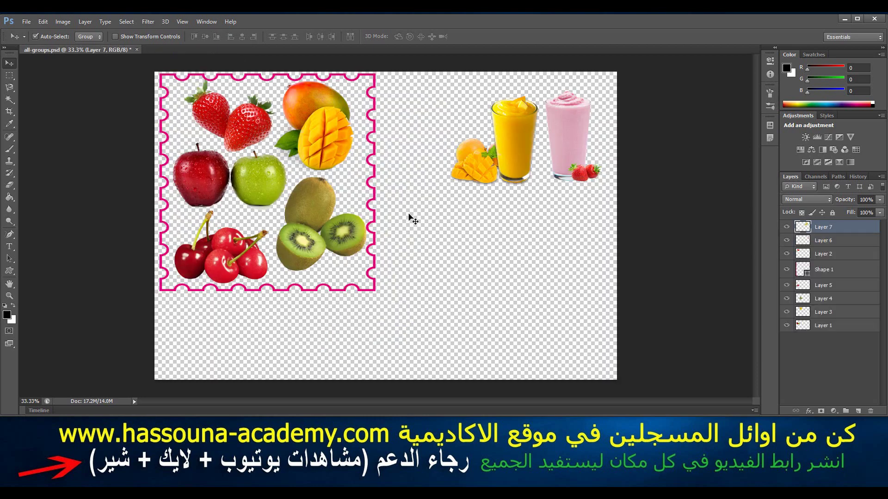
left_click(241, 50)
key("ctrl+v")
mouse_move(392, 235)
left_mouse_down()
mouse_move(533, 189)
mouse_move(533, 148)
mouse_move(469, 140)
left_mouse_up()
left_click_drag(535, 148, 508, 149)
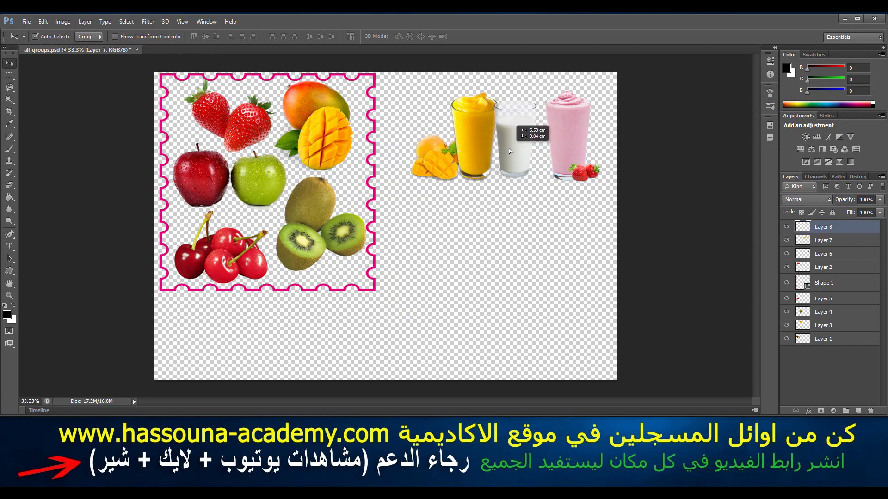
left_click_drag(484, 149, 473, 149)
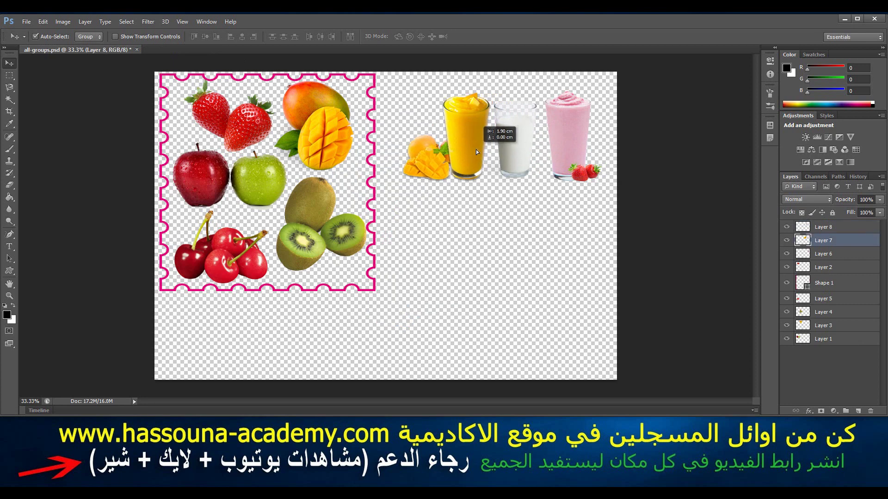
left_click(547, 221)
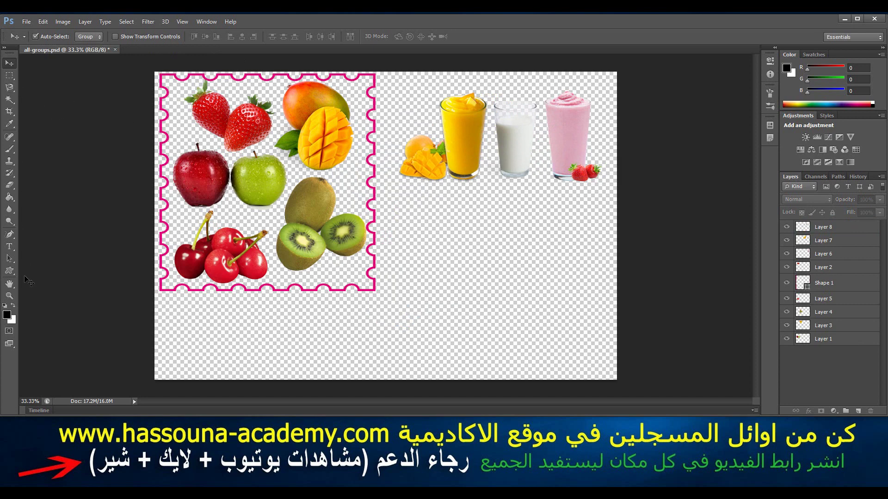
Draw a black stamp-edged frame around the three drinks and widen it slightly to the right.
left_click(9, 271)
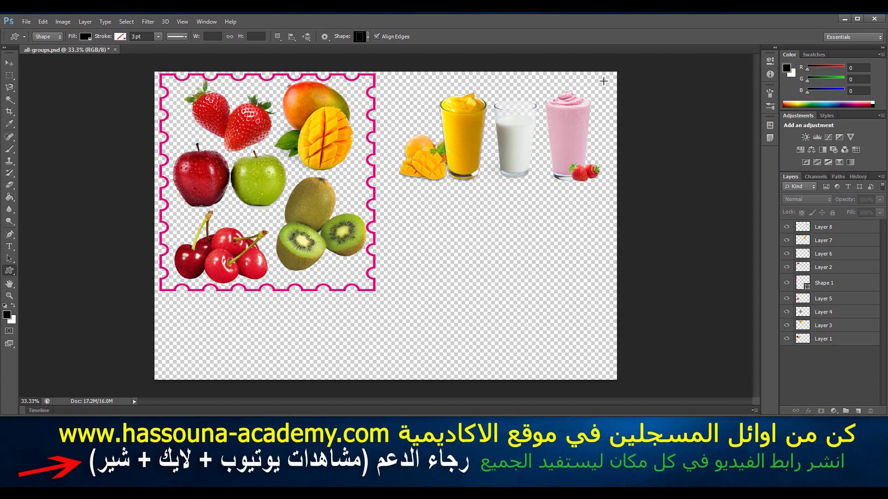
left_click_drag(604, 81, 463, 189)
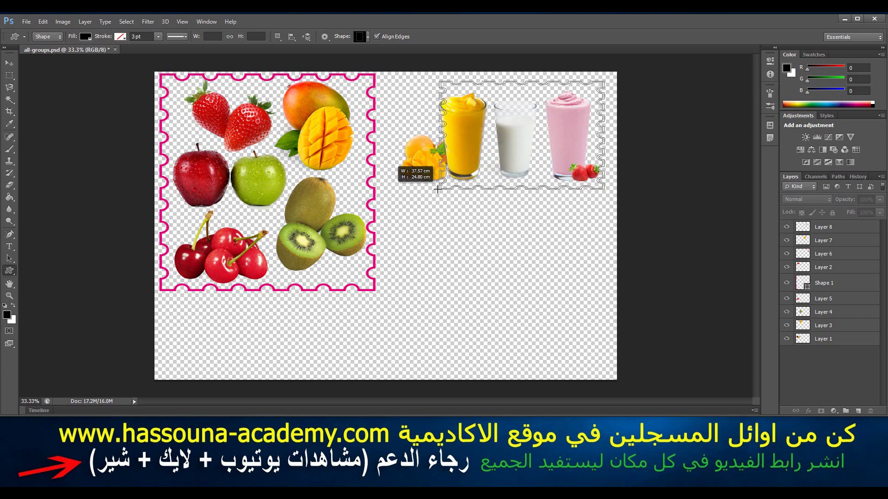
left_click_drag(464, 188, 386, 195)
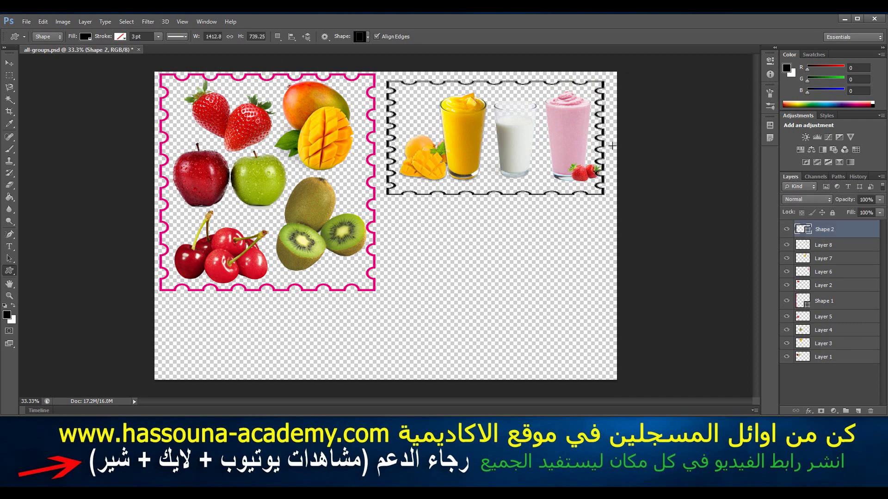
key("ctrl+t")
left_click_drag(605, 138, 610, 138)
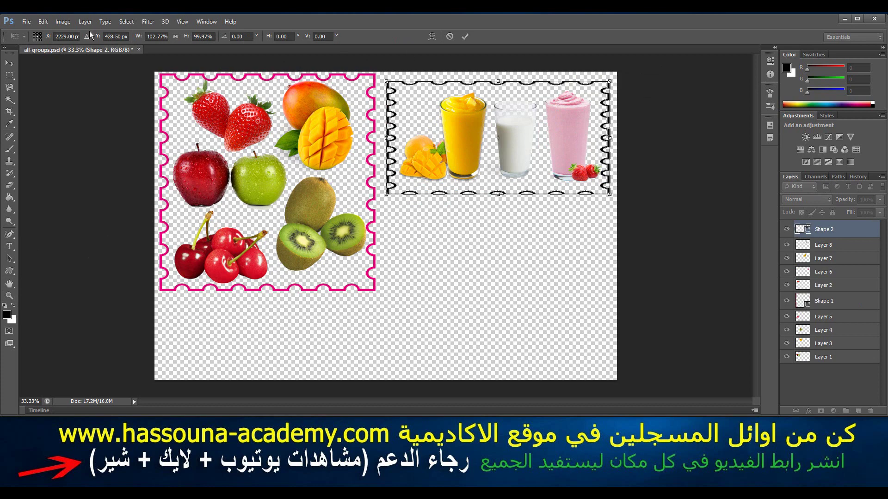
left_click(9, 270)
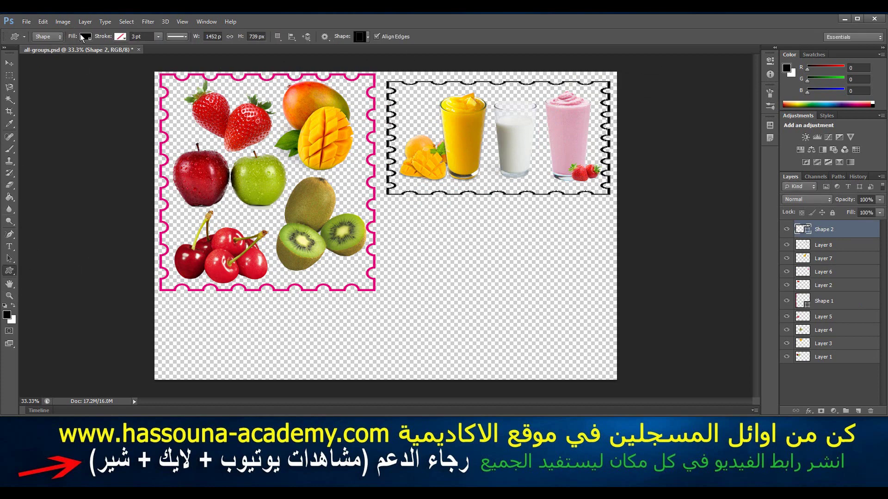
Change the drinks frame fill from black to blue and save the composition.
left_click(85, 37)
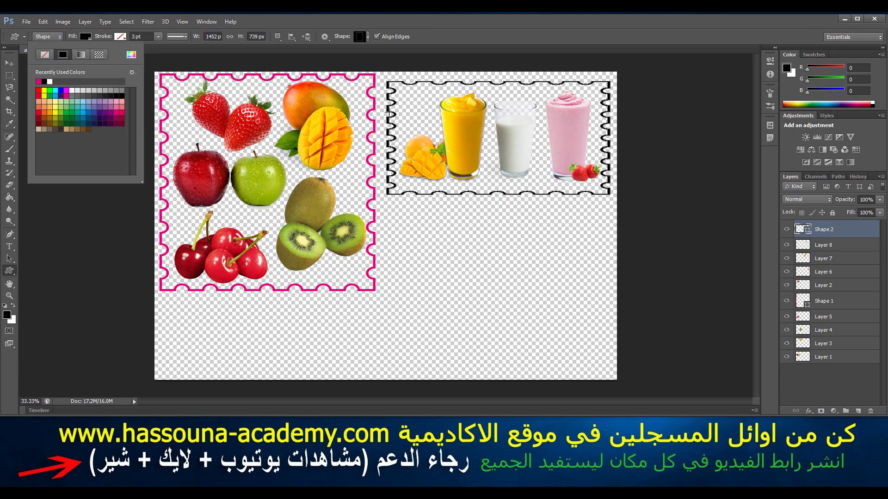
left_click(61, 90)
key("ctrl+z")
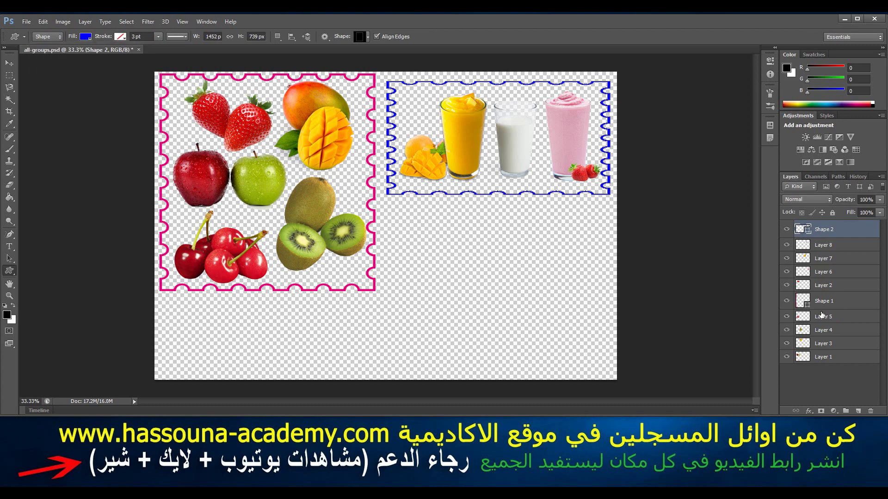
left_click(86, 36)
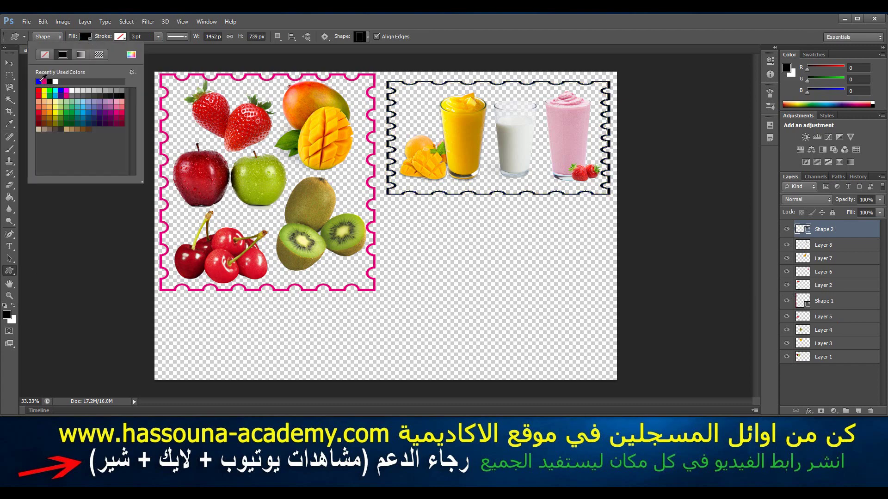
left_click(39, 82)
key("Return")
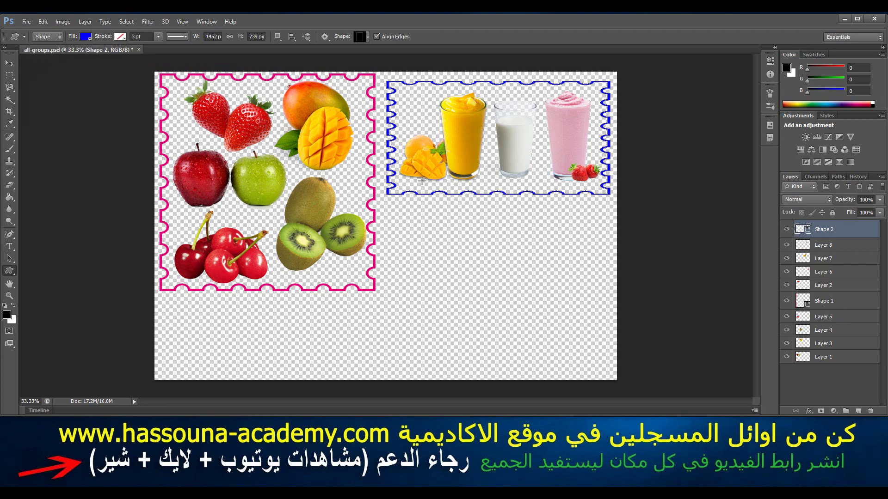
key("ctrl+s")
key("ctrl+o")
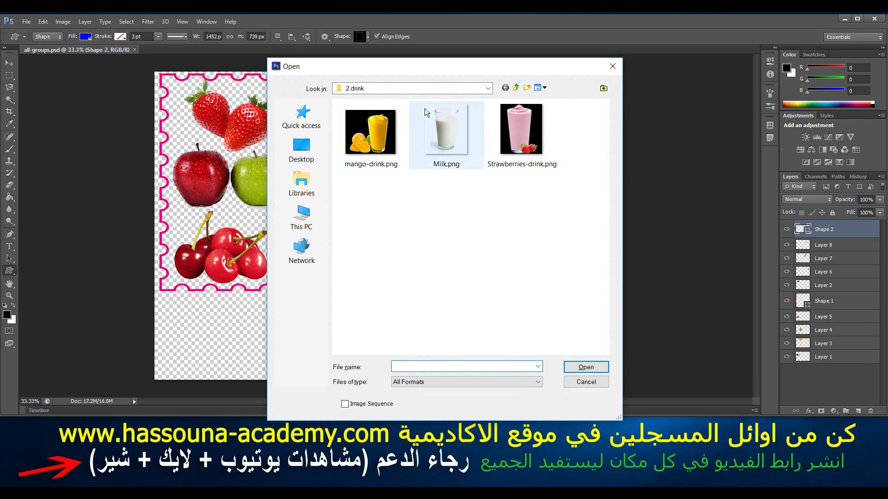
Browse to the 3.food folder and select fish.png, meat.png and shrimp.png.
left_click(517, 88)
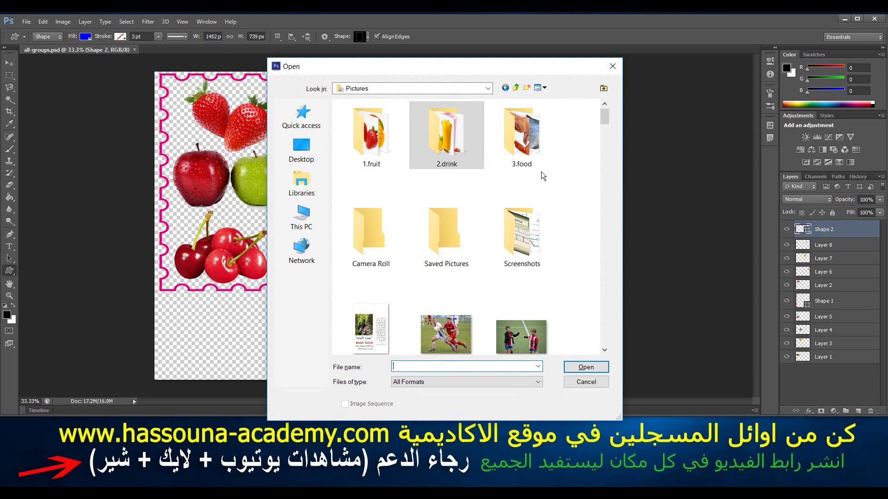
double_click(514, 132)
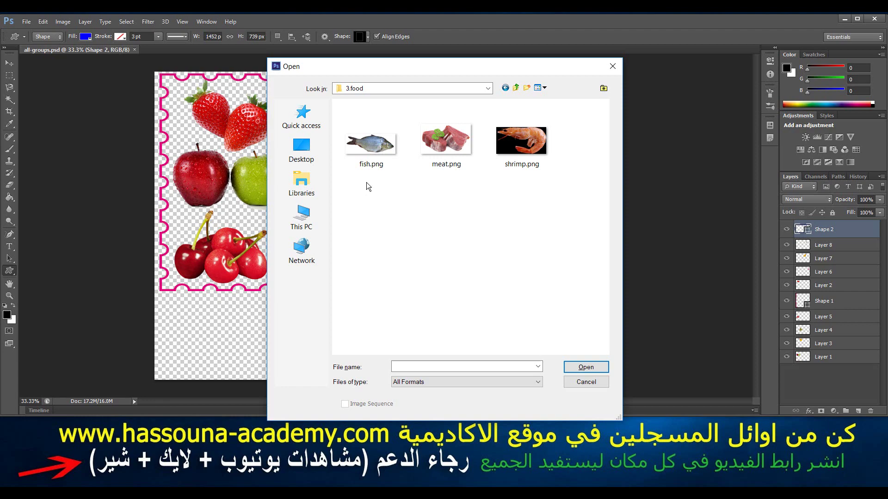
left_click_drag(366, 182, 577, 120)
Open the three food images and paste the shrimp into the collage below the drink frame.
left_click(586, 367)
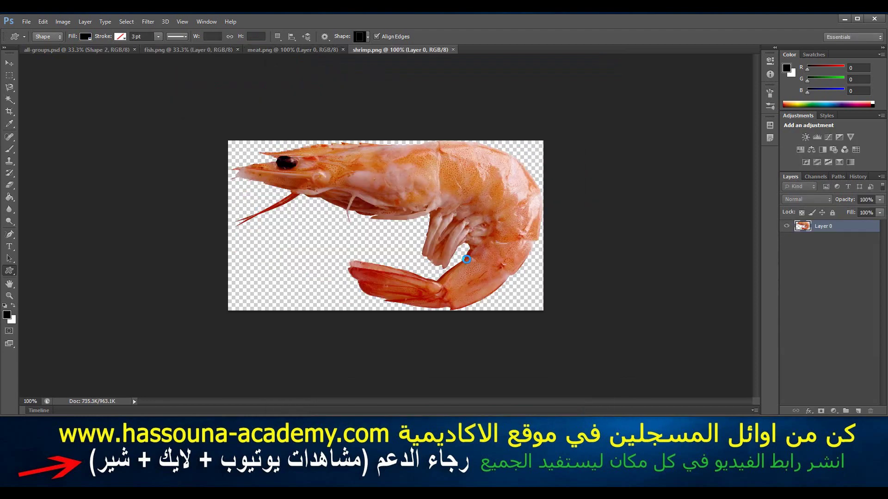
key("ctrl+a")
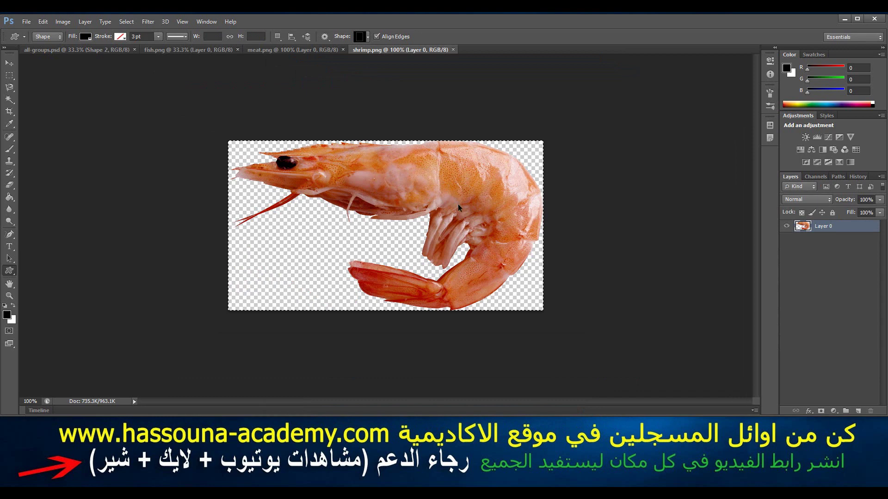
left_click(453, 49)
left_click(69, 49)
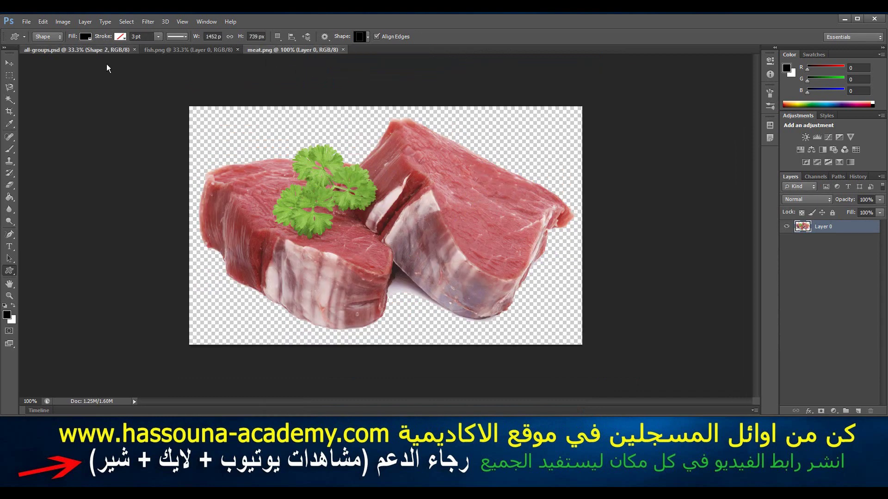
key("ctrl+v")
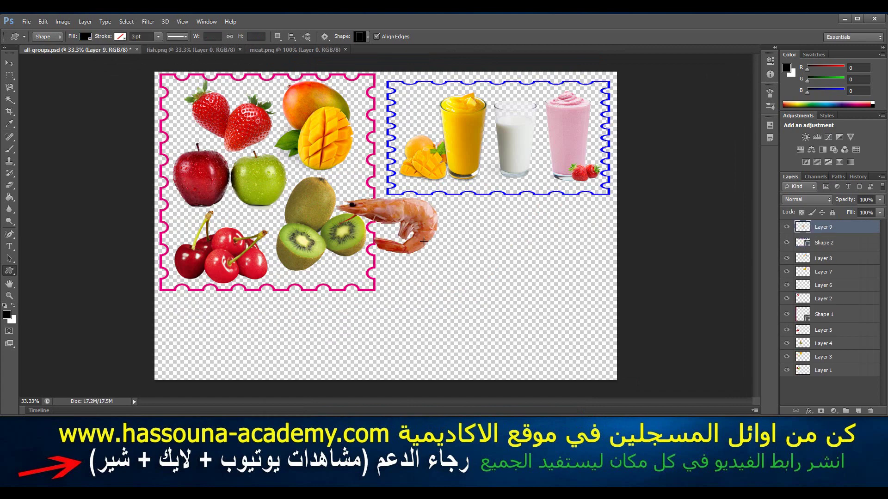
key("v")
left_click_drag(393, 217, 553, 254)
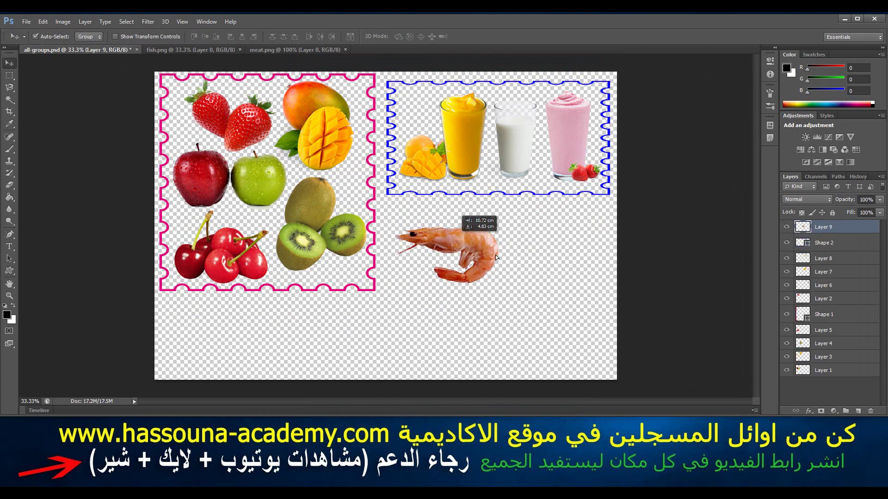
Paste the fish into the collage, shrink it to about 40%, and place it lower right.
left_click(199, 50)
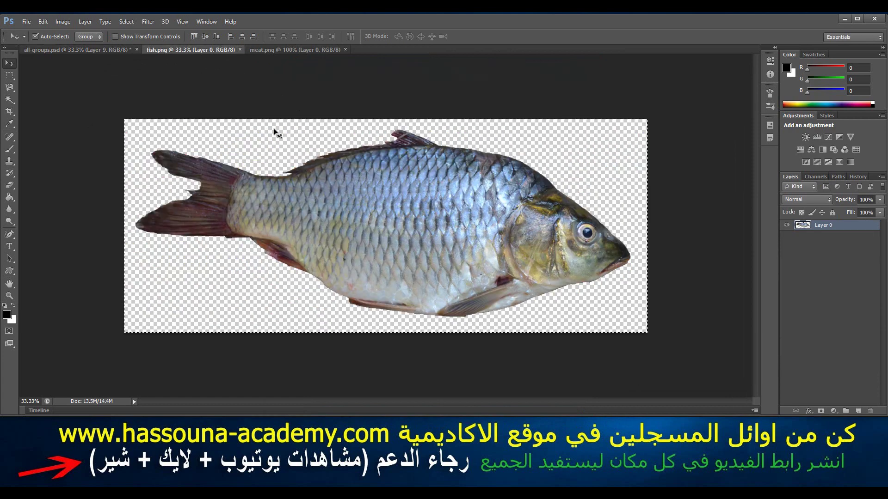
left_click(240, 49)
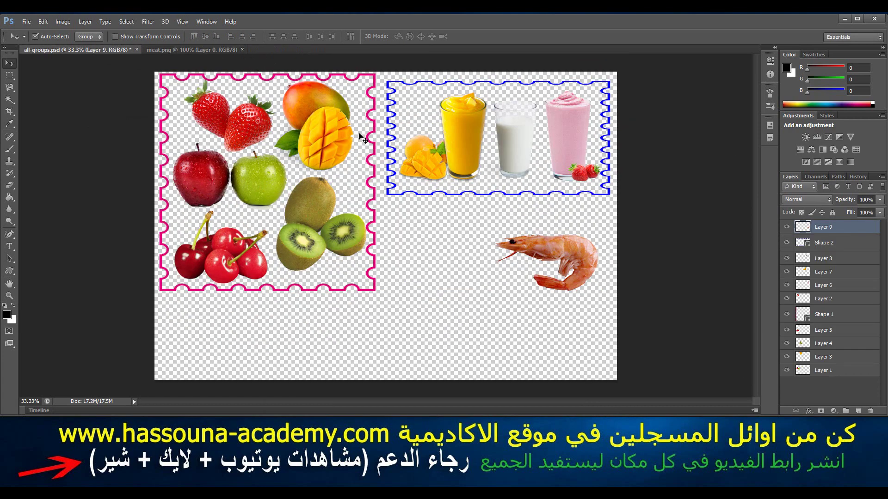
key("ctrl+v")
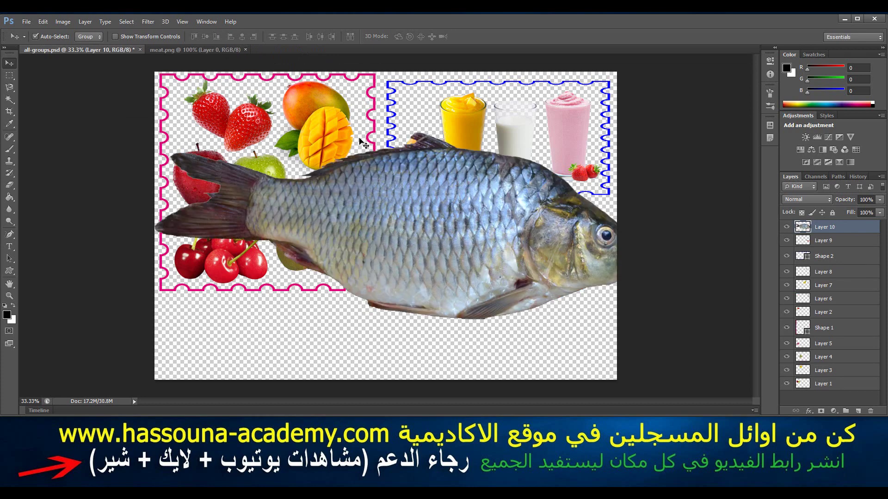
key("ctrl+t")
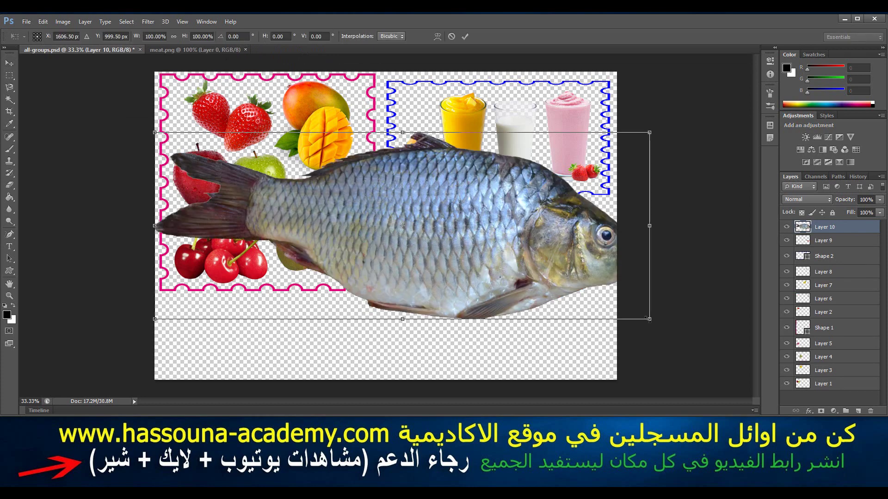
left_click_drag(649, 319, 425, 234)
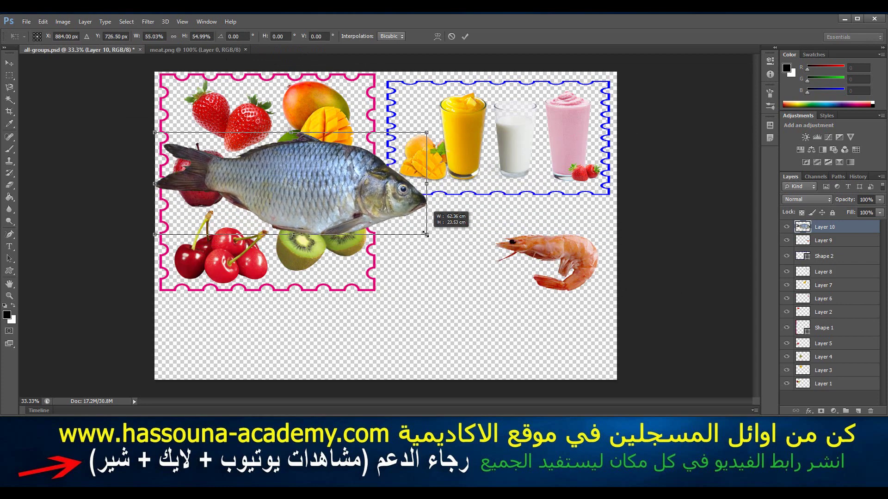
left_click_drag(337, 196, 520, 326)
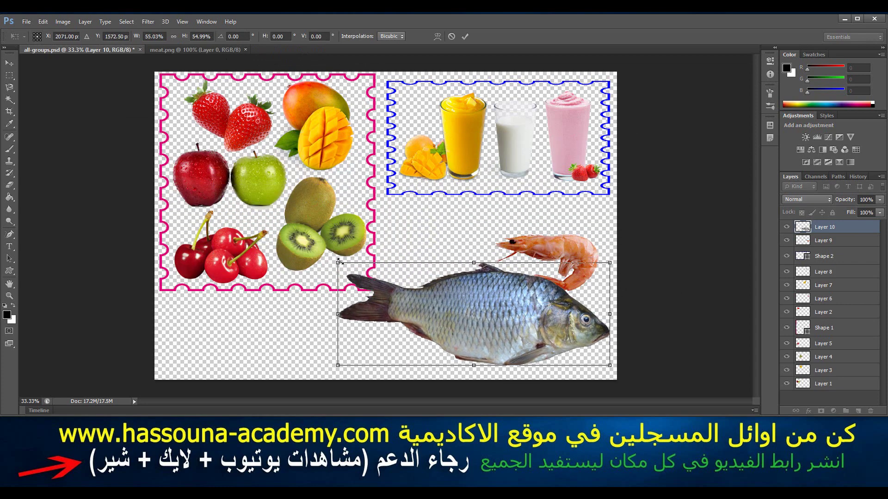
left_click_drag(339, 262, 403, 302)
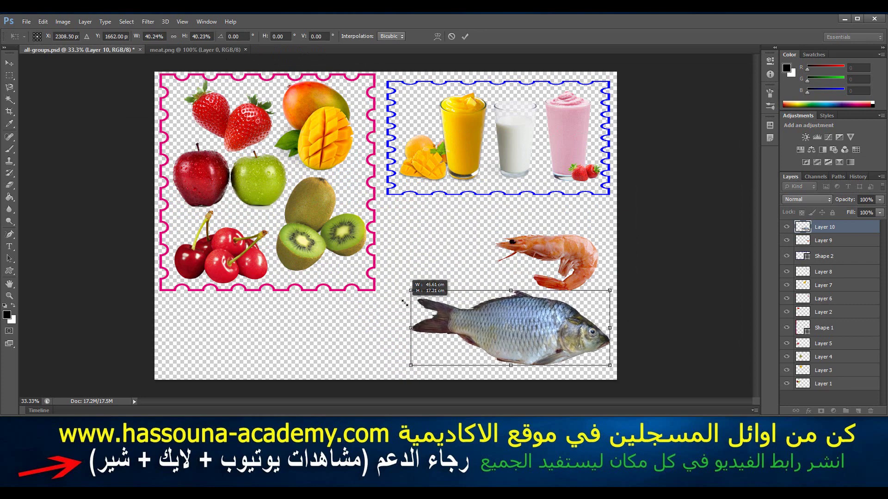
left_click_drag(403, 302, 405, 302)
left_click_drag(546, 338, 534, 340)
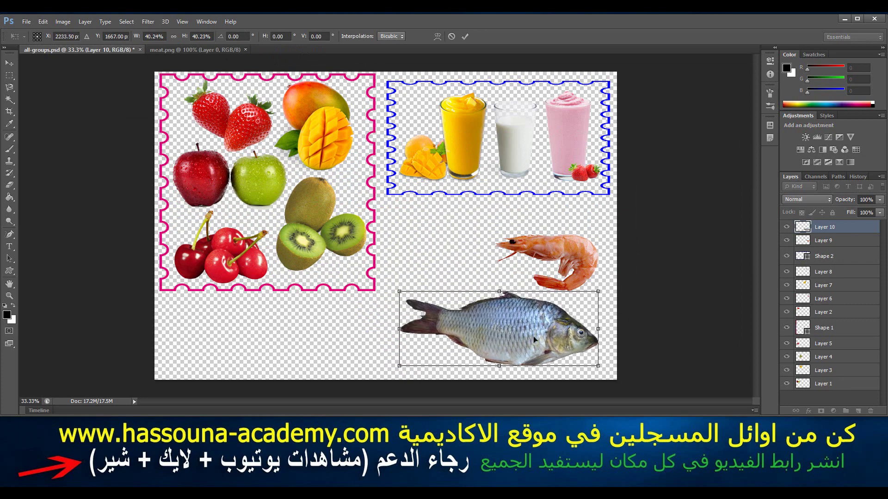
key("Return")
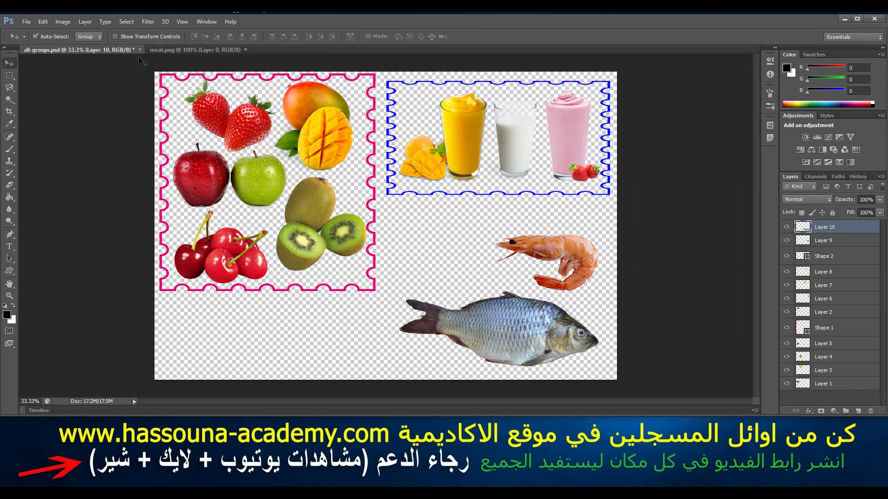
left_click(171, 50)
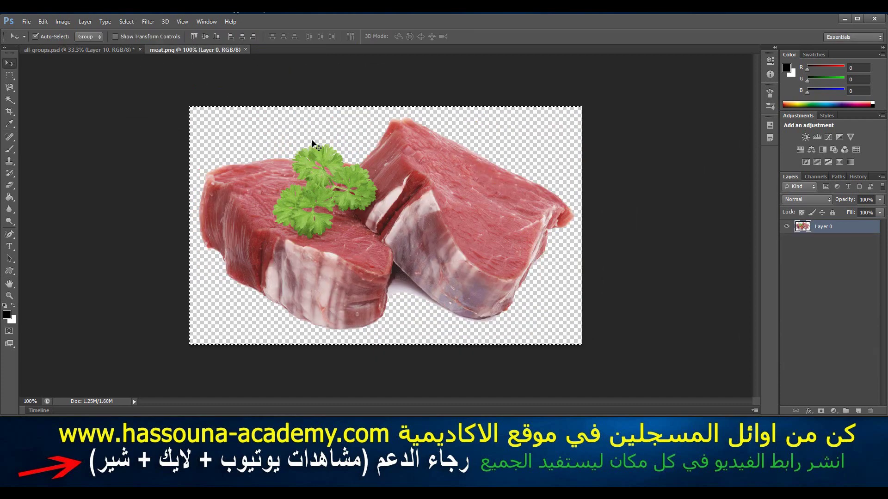
Copy the meat image into the collage and place it beside the shrimp.
key("ctrl+a")
left_click(245, 50)
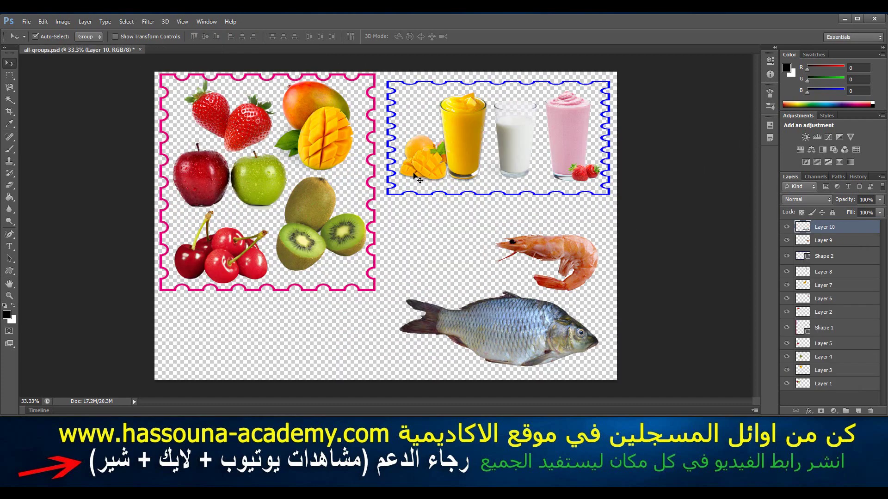
key("ctrl+v")
left_click_drag(428, 230, 495, 262)
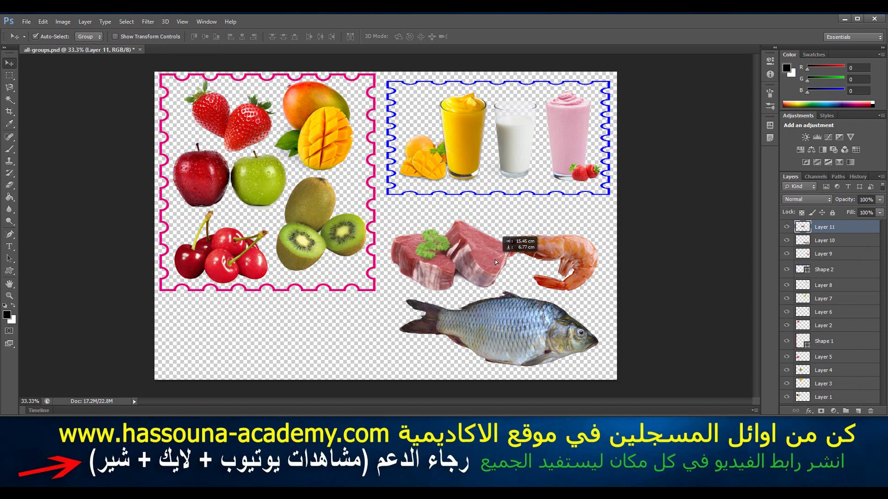
Tilt the shrimp about 33 degrees, set it above the fish, and nudge the meat.
mouse_move(565, 245)
left_mouse_down()
mouse_move(584, 262)
mouse_move(570, 234)
left_mouse_up()
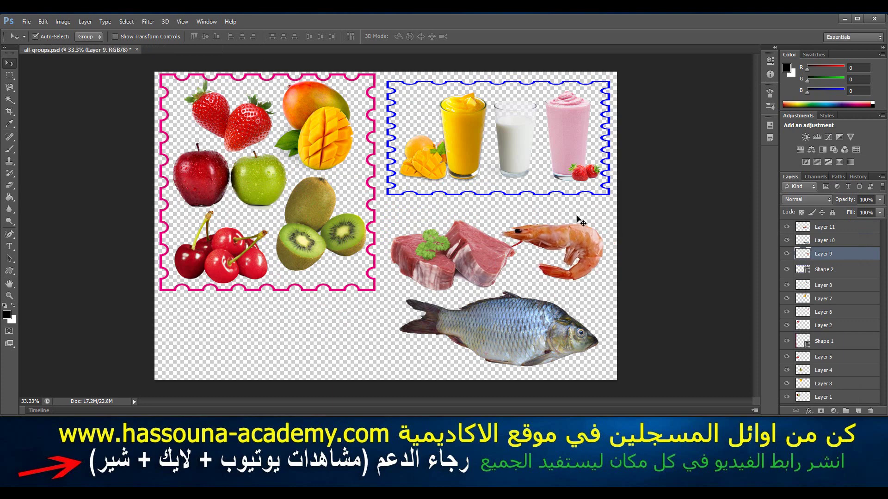
key("ctrl+t")
left_click_drag(598, 206, 613, 240)
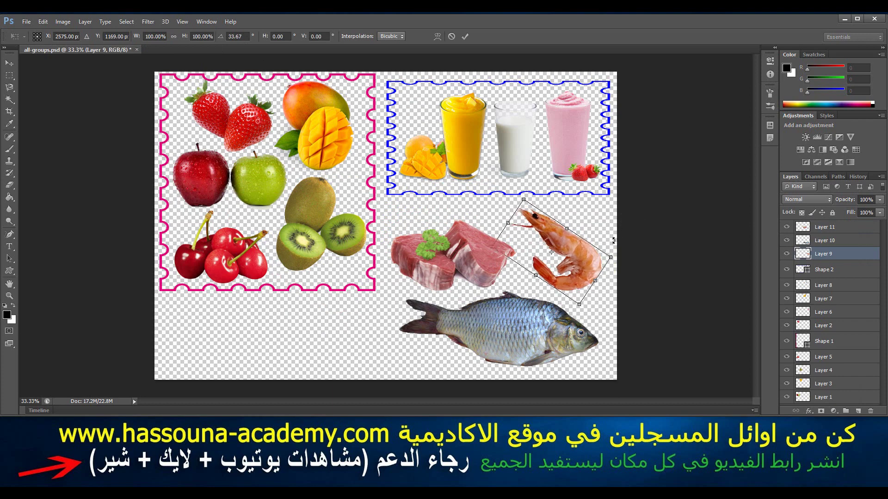
left_click_drag(576, 267, 571, 277)
key("Return")
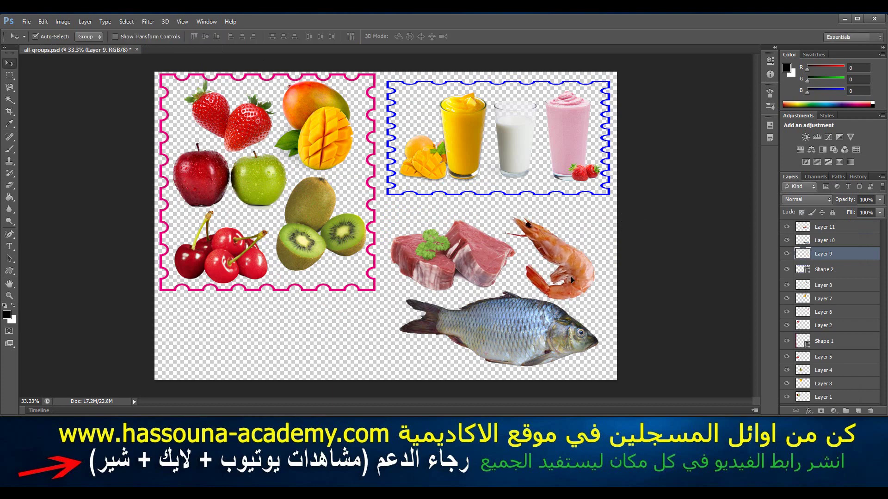
mouse_move(487, 264)
left_mouse_down()
mouse_move(502, 273)
mouse_move(494, 258)
left_mouse_up()
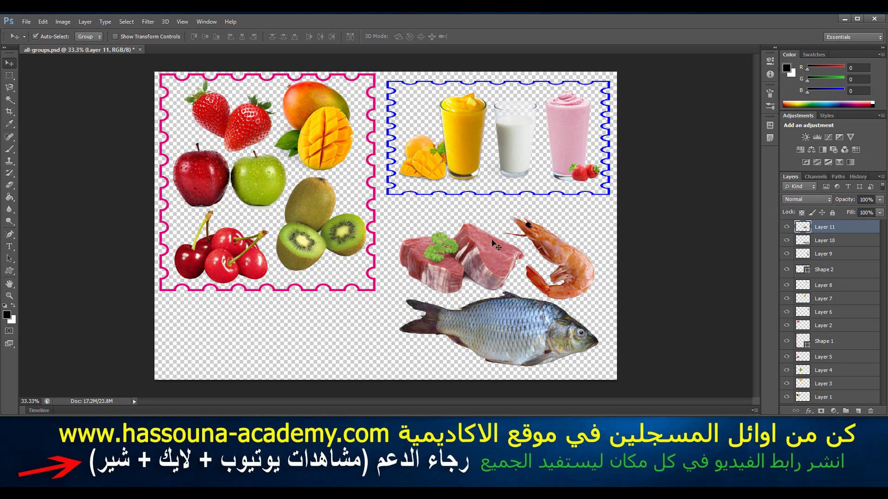
Draw a stamp-edge frame around the meat, shrimp and fish, nudged slightly right.
left_click(9, 271)
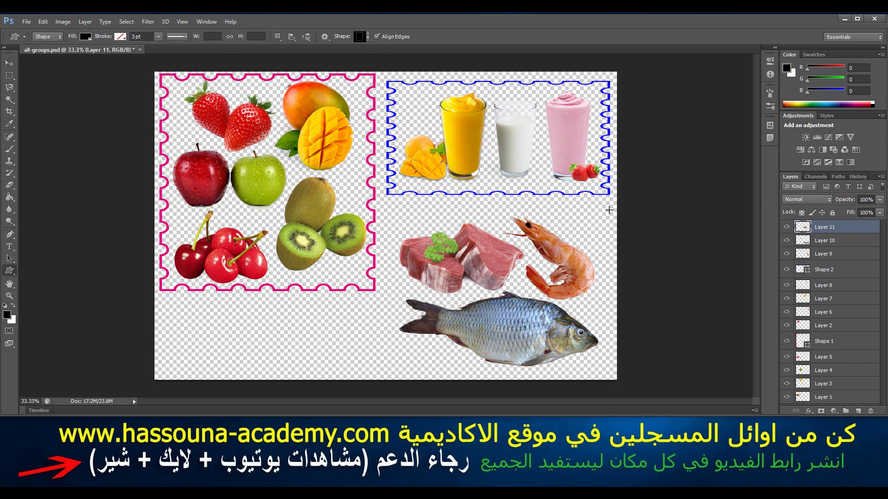
left_click_drag(608, 206, 383, 377)
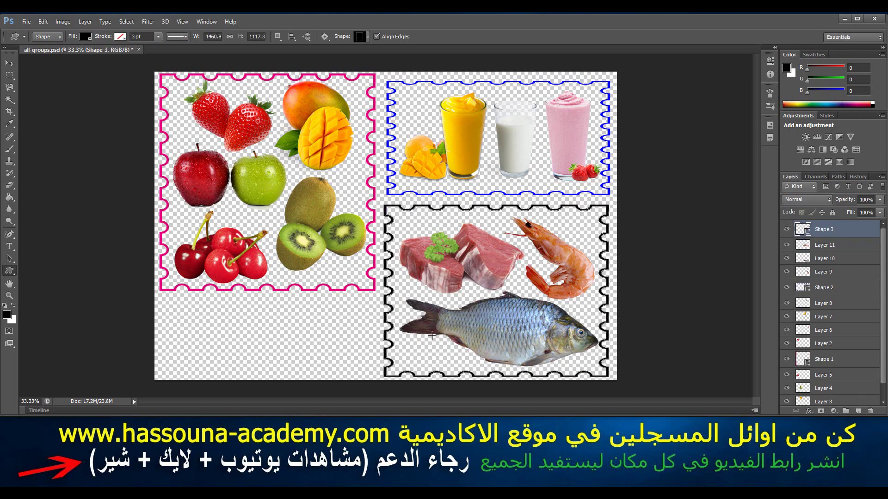
left_click(11, 63)
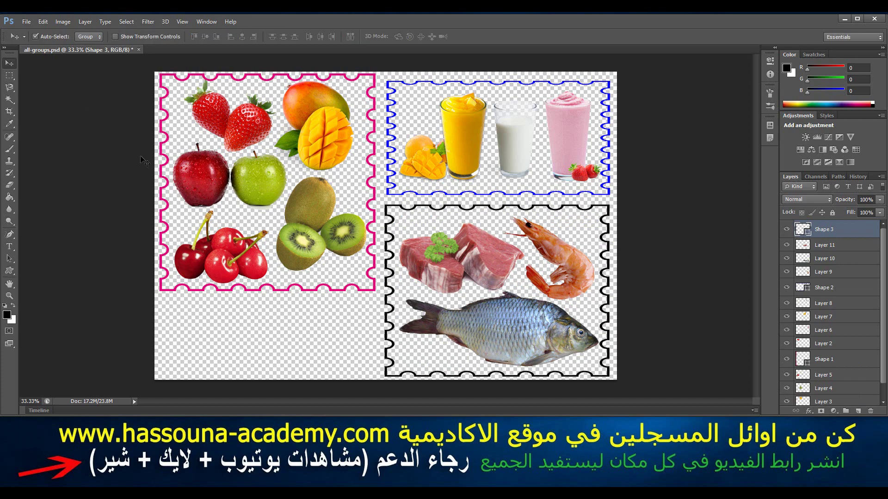
key("shift+Right")
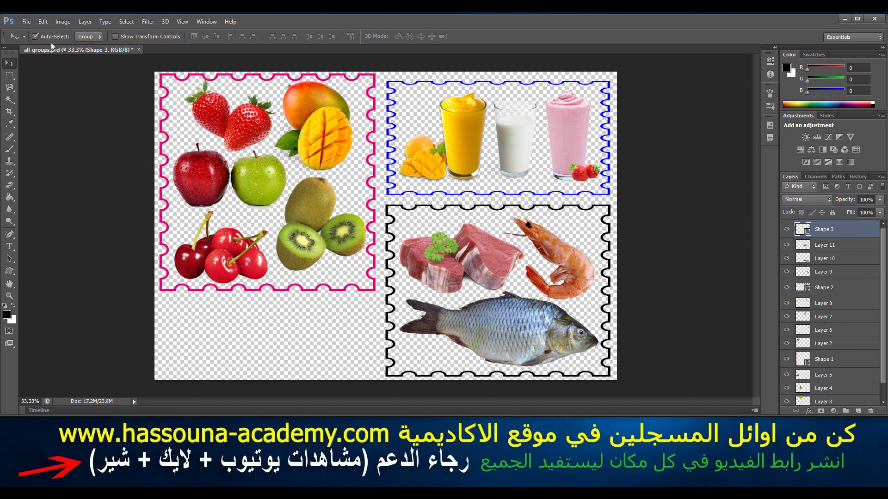
left_click(10, 271)
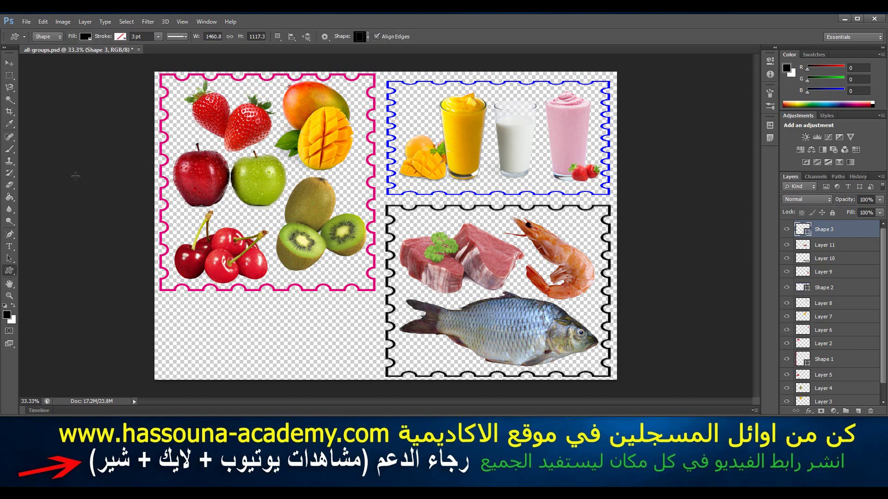
Set the food frame fill to cyan-blue, after trying crimson and green, and save the document.
left_click(86, 36)
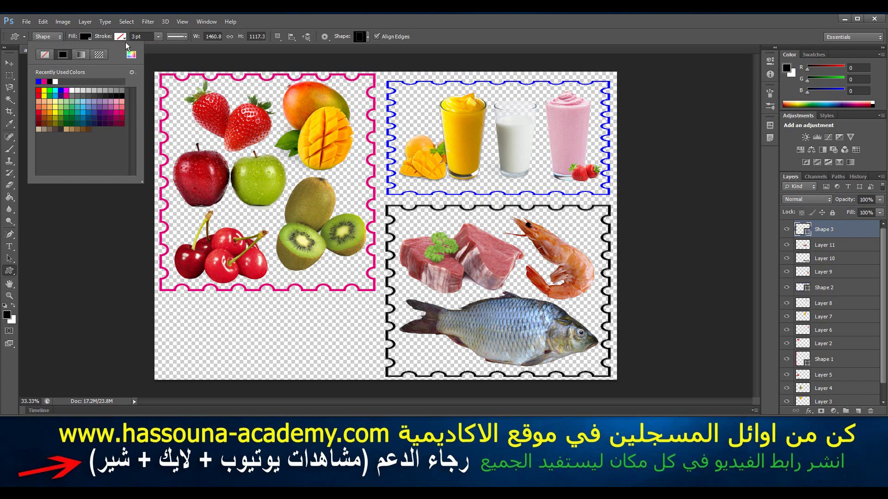
left_click(121, 111)
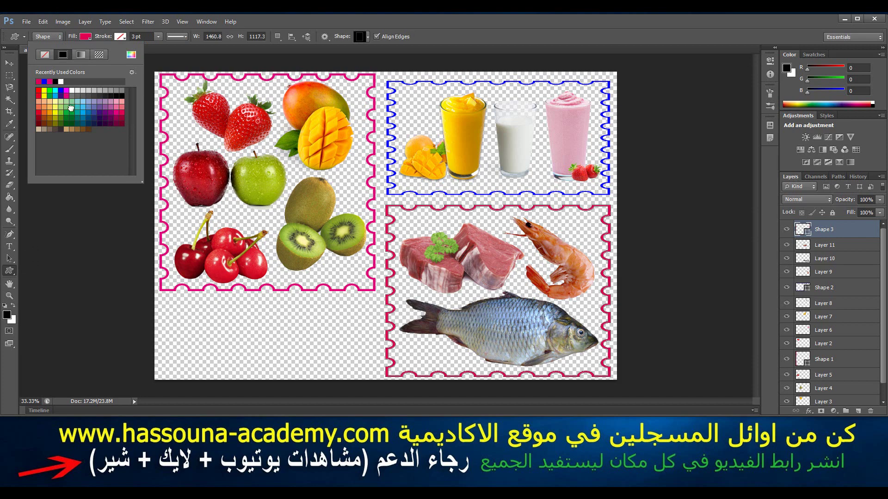
left_click(71, 107)
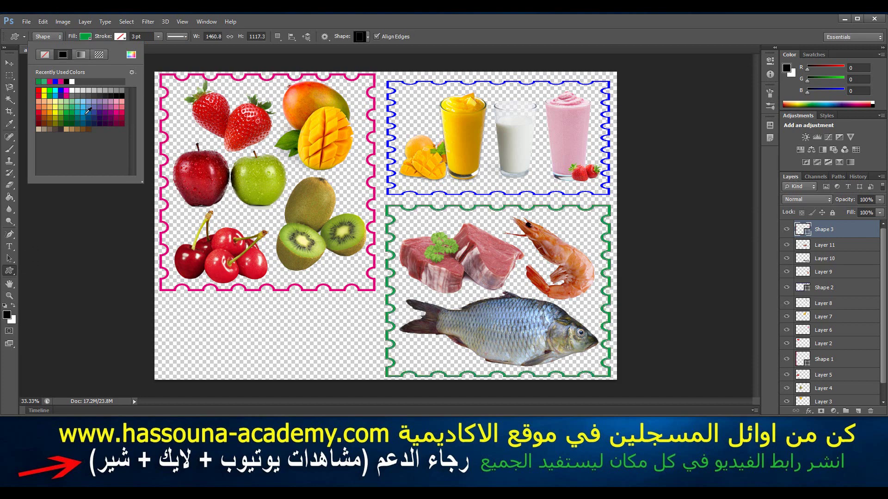
left_click(82, 113)
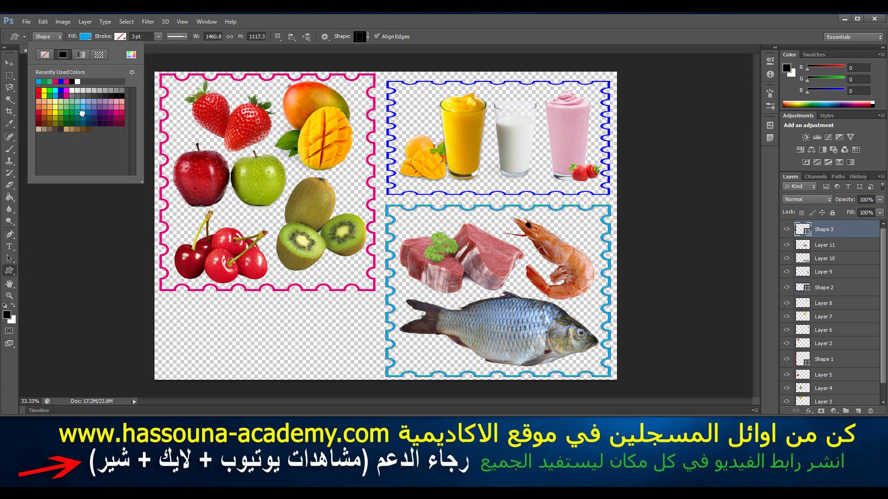
key("Return")
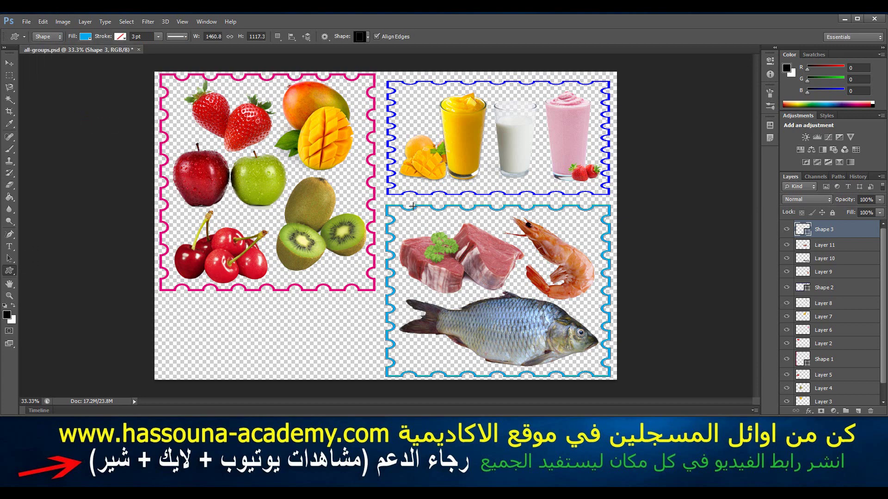
key("ctrl+s")
scroll(836, 293, "down", 2)
scroll(835, 294, "up", 2)
scroll(822, 283, "down", 1)
scroll(821, 275, "up", 1)
left_click(786, 245)
left_click(786, 245)
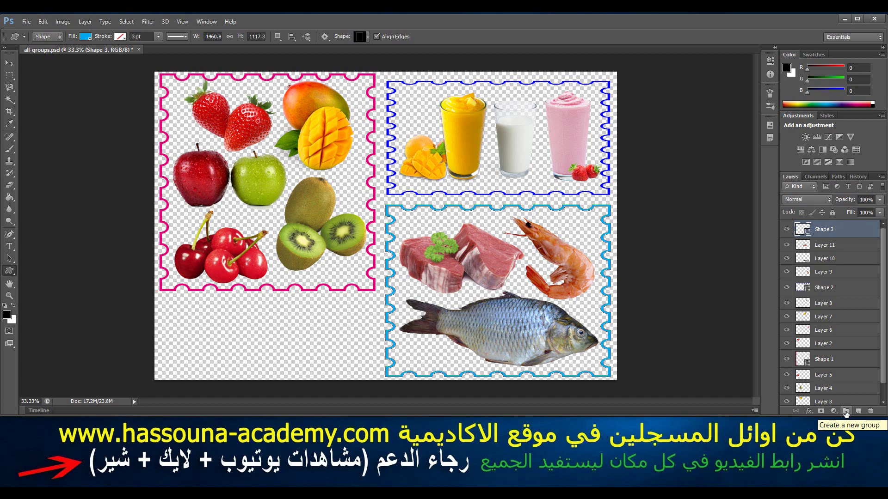
Create a new empty layer group named Group 1 from the Layers panel.
left_click(846, 412)
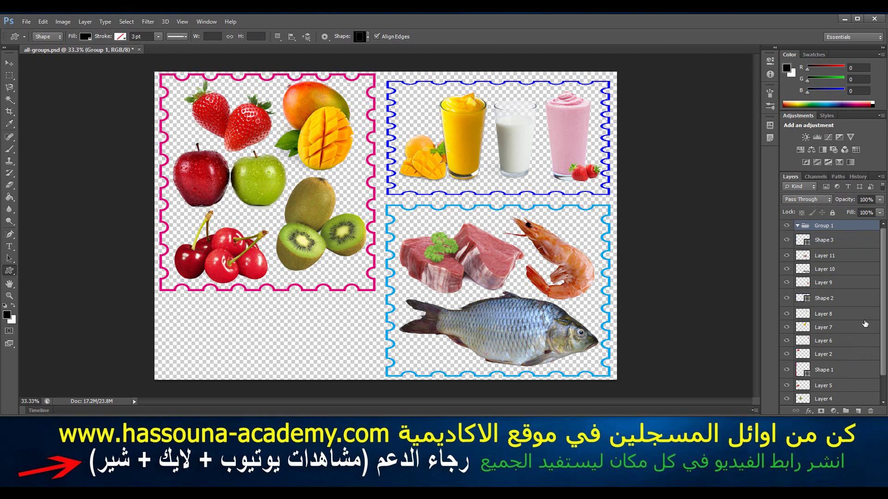
scroll(865, 324, "down", 1)
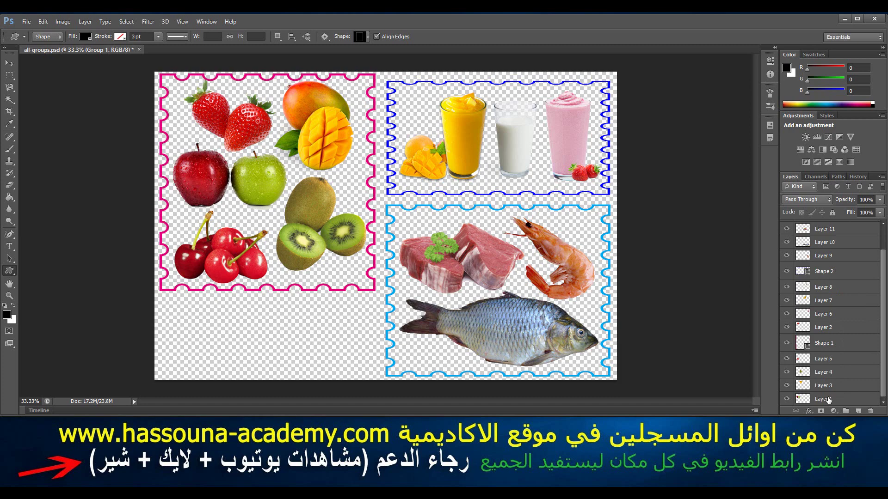
Select Layers 1 through 5 one at a time to identify each fruit image.
left_click(828, 400)
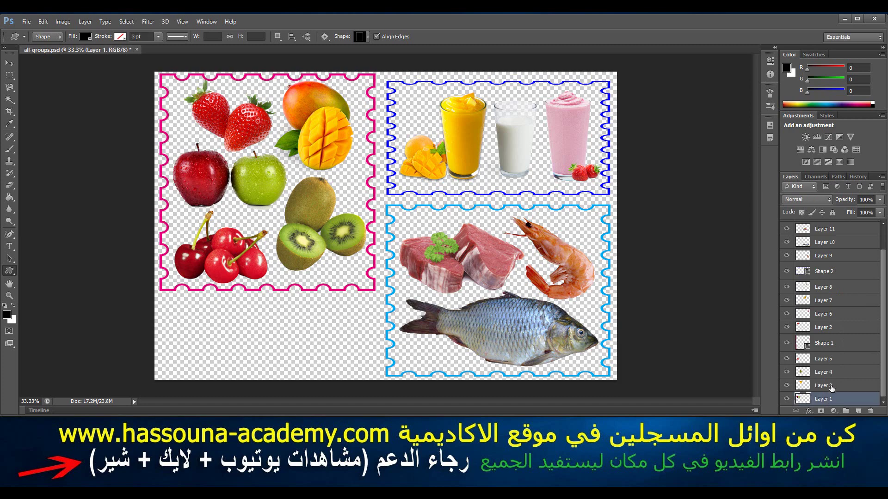
left_click(831, 387)
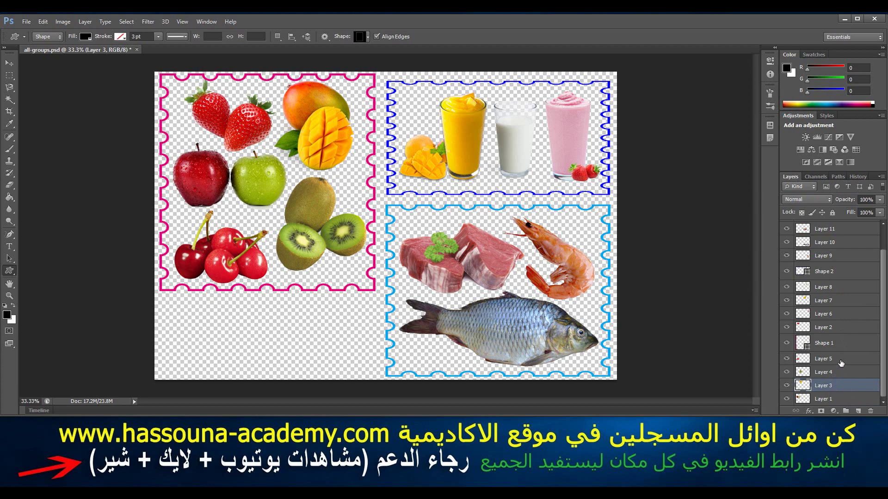
left_click(828, 372)
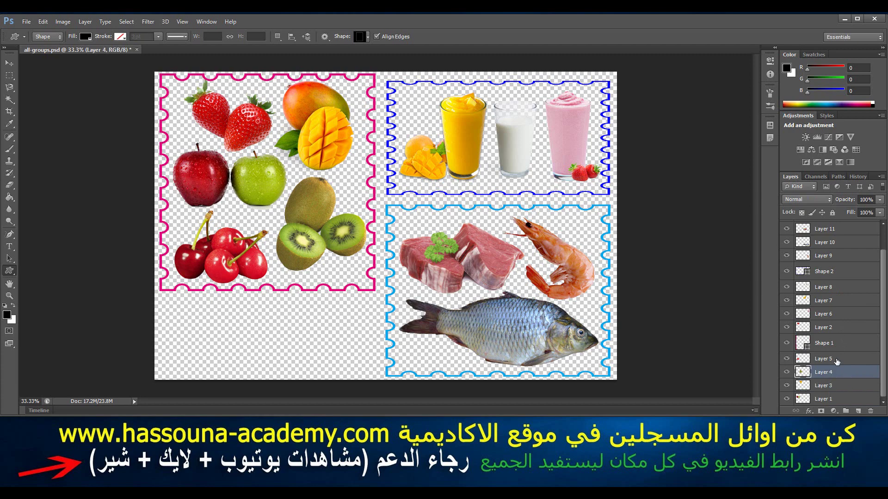
left_click(835, 360)
scroll(839, 384, "up", 2)
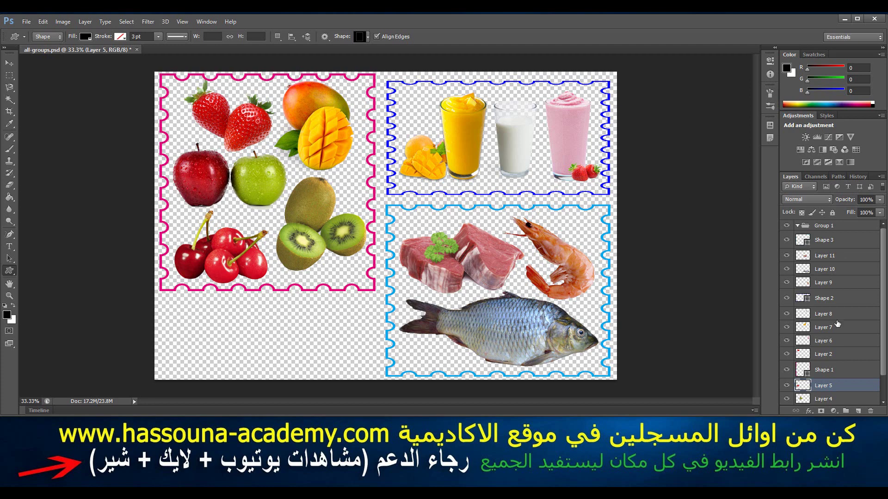
left_click(825, 358)
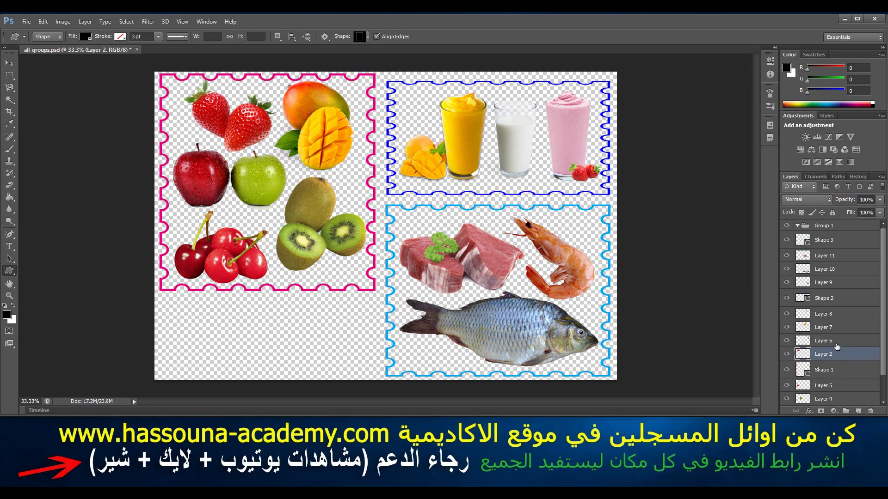
scroll(837, 346, "down", 2)
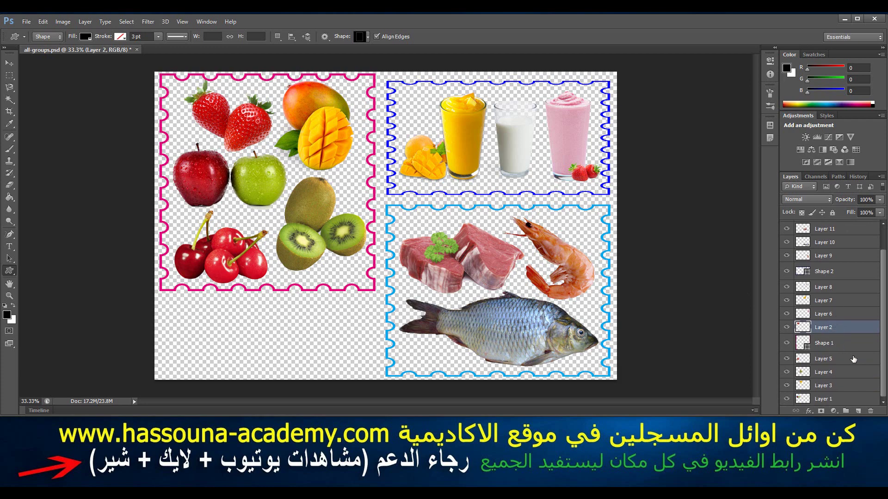
Move Layers 1–5 and the pink Shape 1 frame into Group 1, then collapse it.
left_click(820, 400)
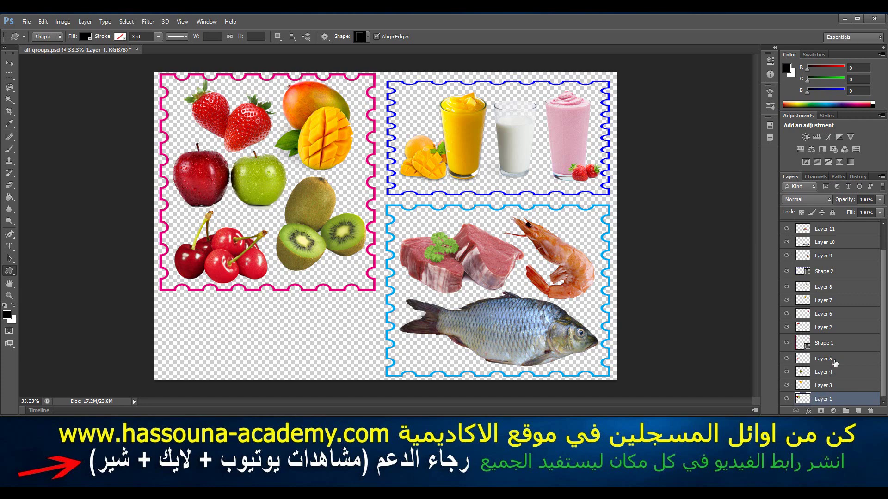
left_click(825, 328, "ctrl")
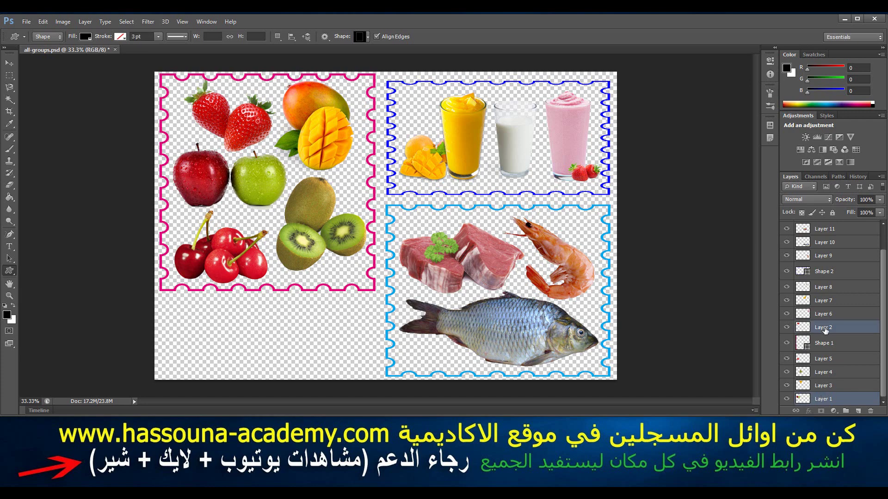
left_click(823, 384, "ctrl")
left_click(823, 372, "ctrl")
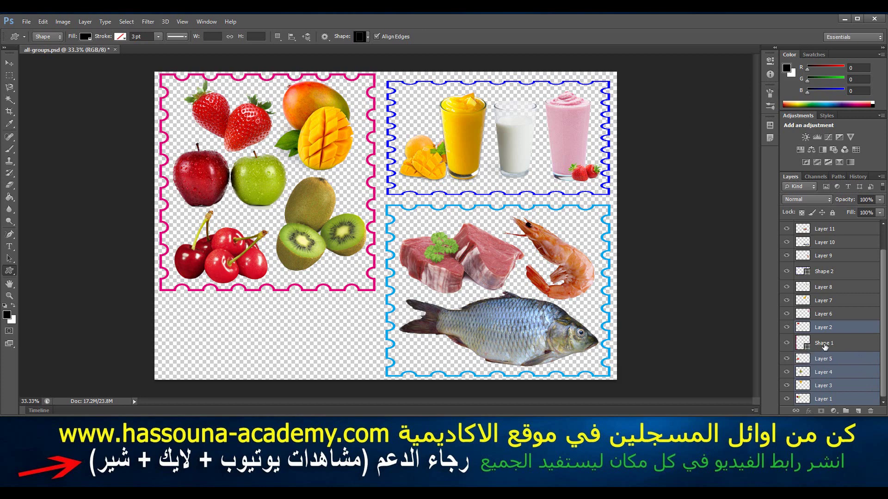
left_click(825, 347, "ctrl")
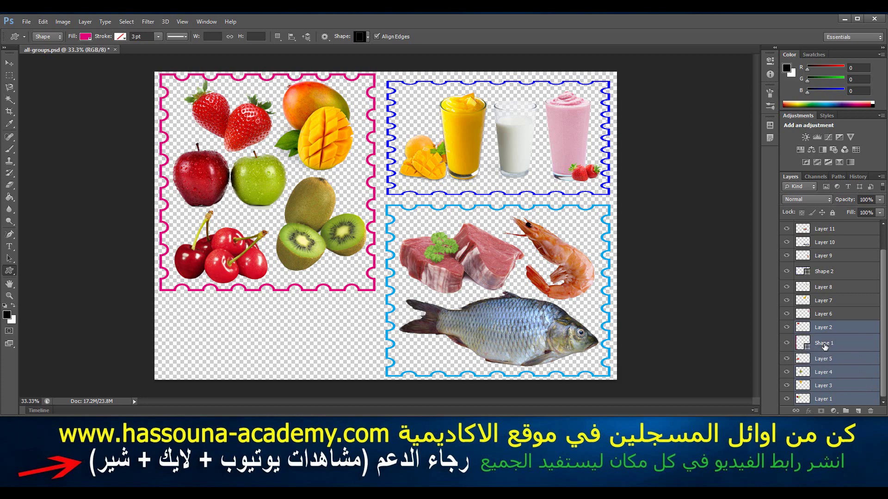
scroll(824, 347, "up", 1)
scroll(823, 351, "up", 1)
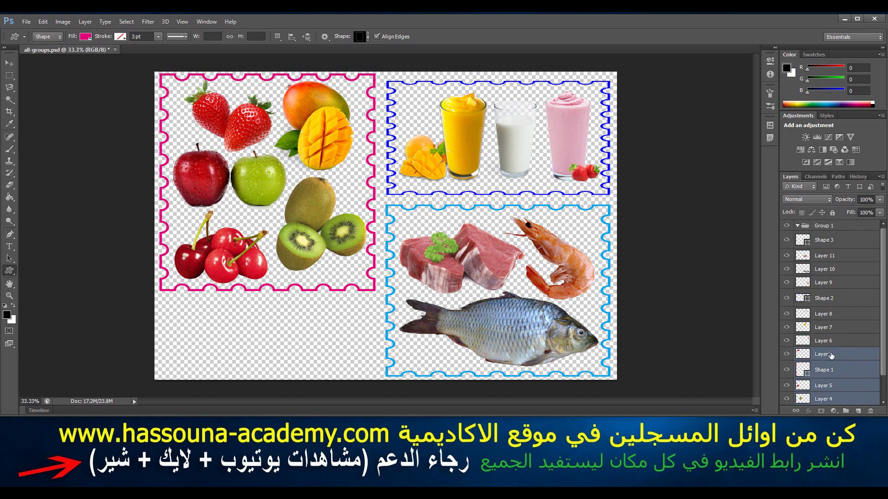
left_click_drag(831, 355, 823, 225)
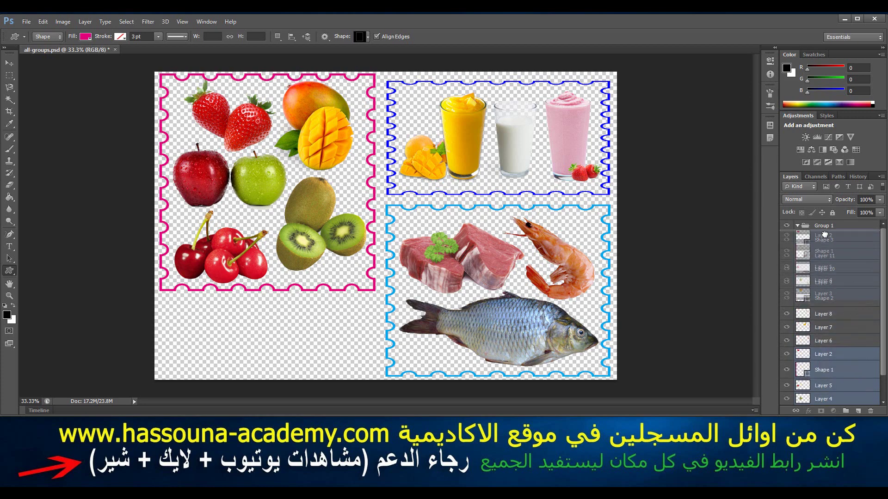
left_click_drag(822, 225, 823, 226)
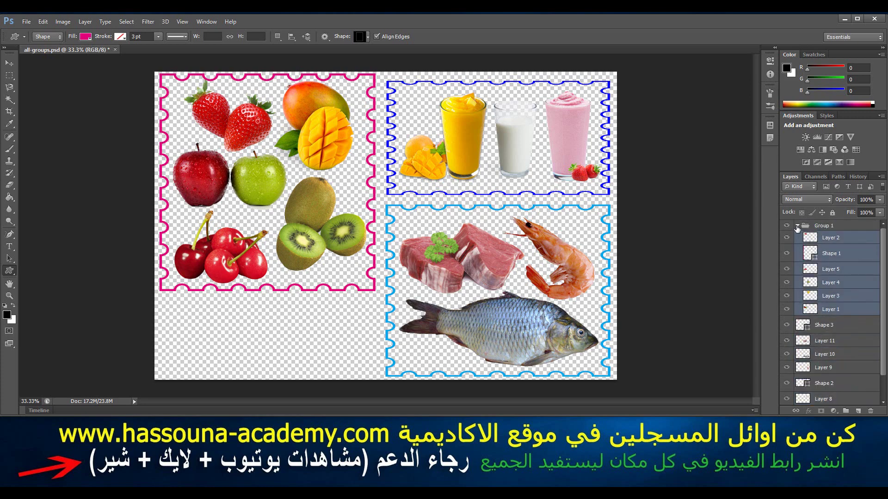
left_click(797, 226)
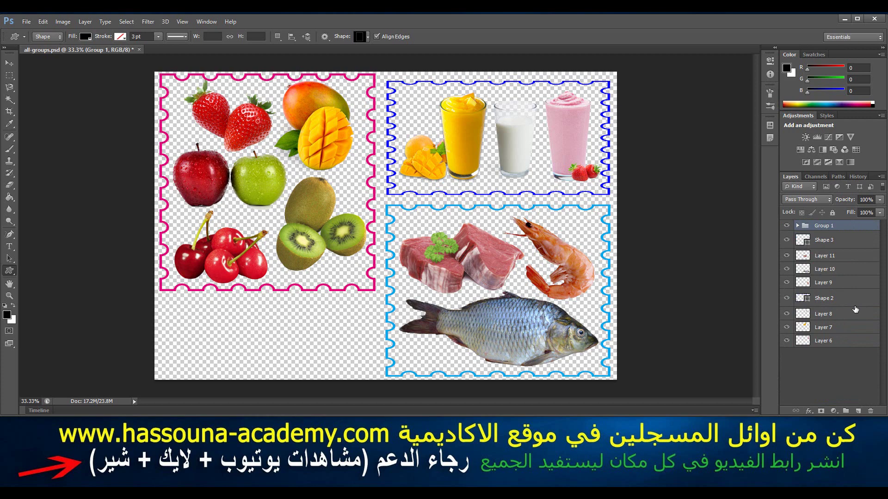
Move Layers 6–8 and the blue frame Shape 2 into a new Group 2, then collapse it.
left_click(845, 411)
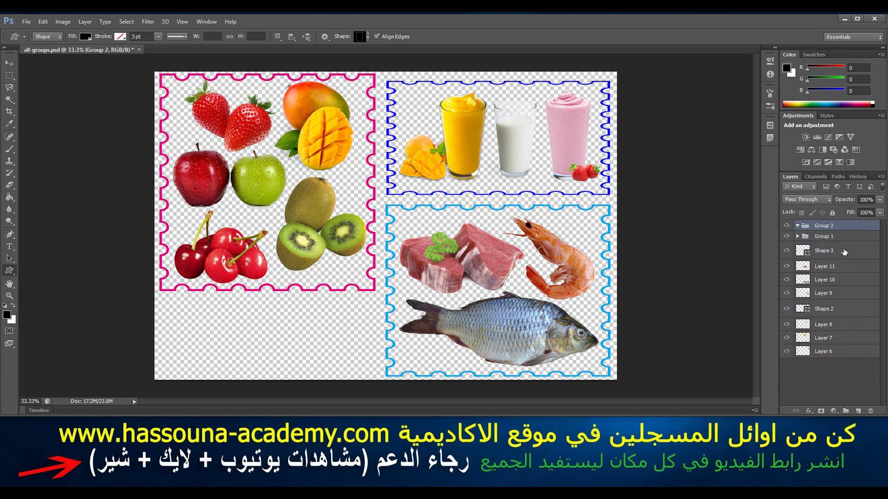
left_click(820, 353)
left_click(825, 338, "shift")
left_click(825, 325, "shift")
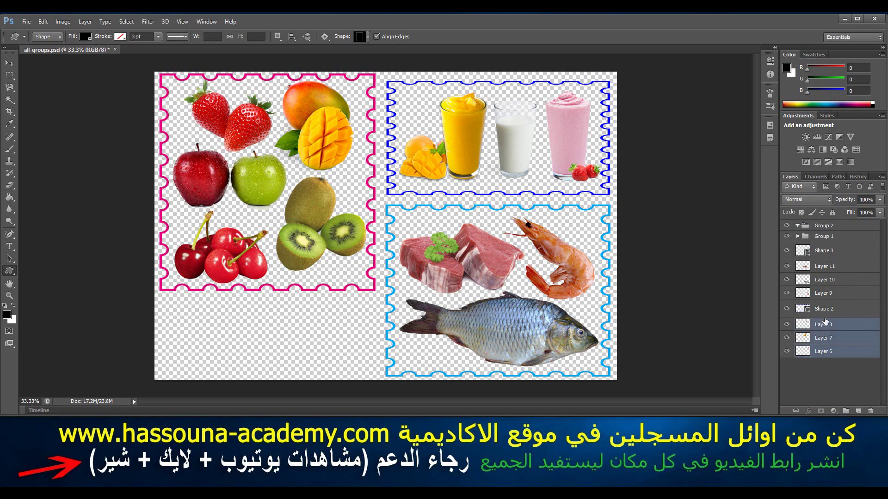
left_click(824, 314, "shift")
left_click_drag(825, 314, 821, 225)
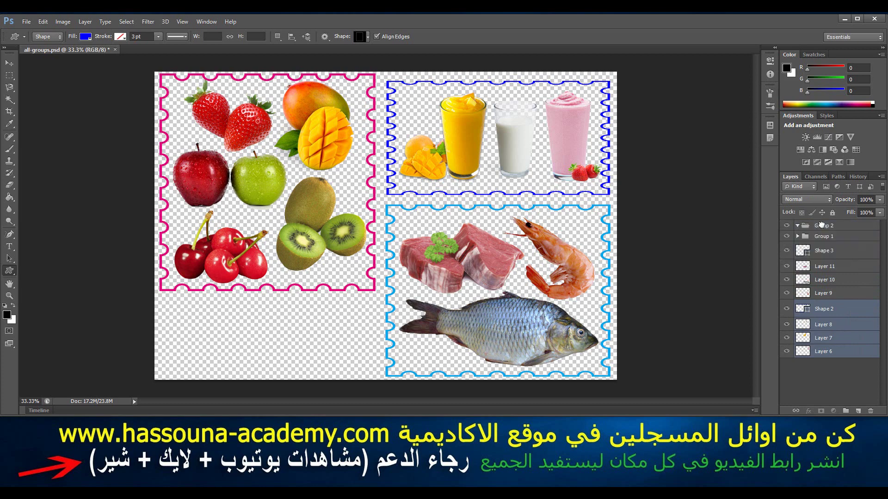
left_click(798, 226)
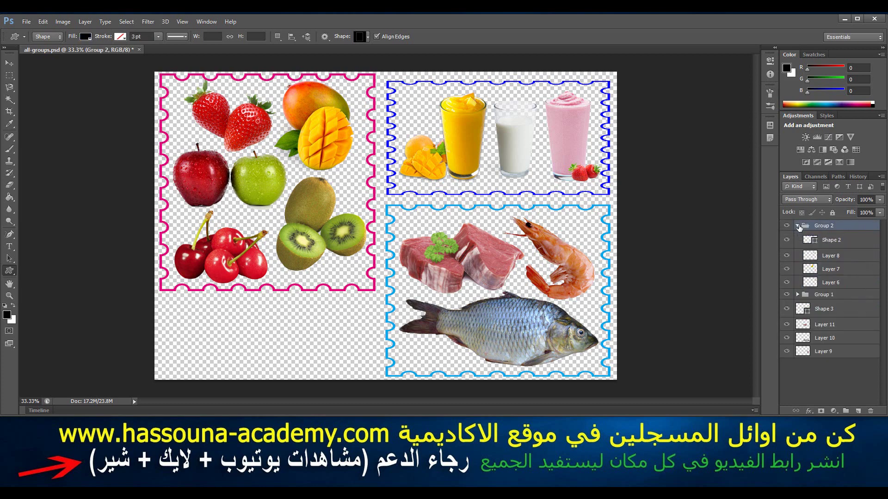
left_click(797, 226)
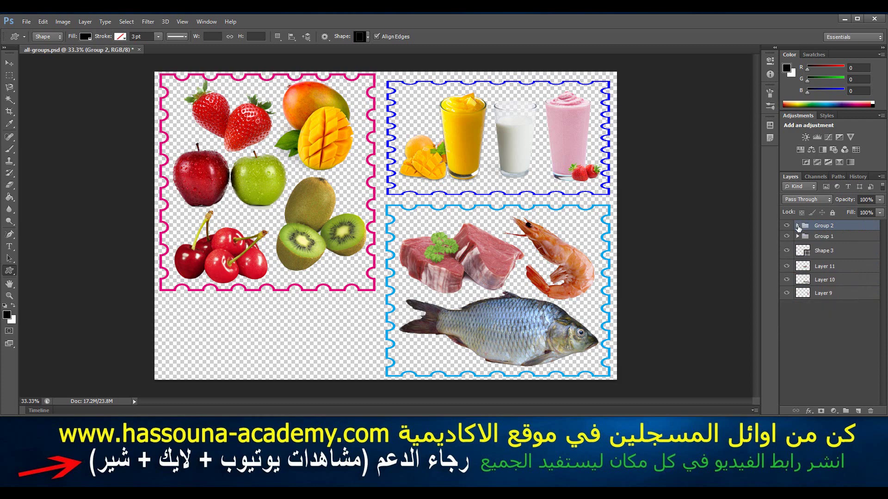
Move the Shape 3 frame and Layers 9–11 into a new Group 3, then collapse it.
left_click(845, 411)
left_click(819, 262)
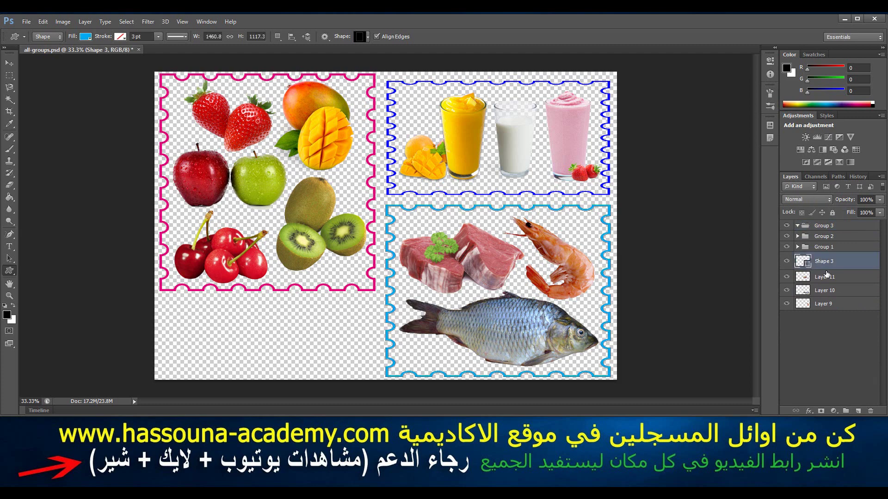
left_click(826, 278, "ctrl")
left_click(826, 294, "ctrl")
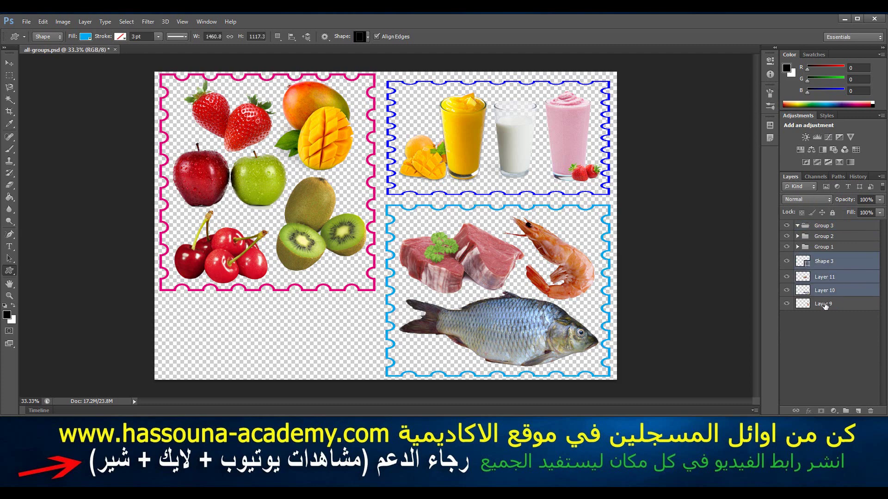
left_click_drag(829, 261, 819, 225)
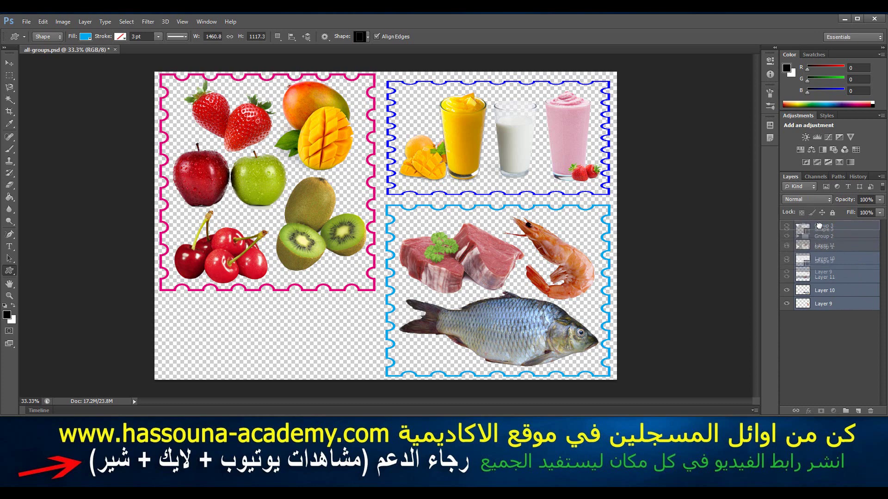
left_click(798, 225)
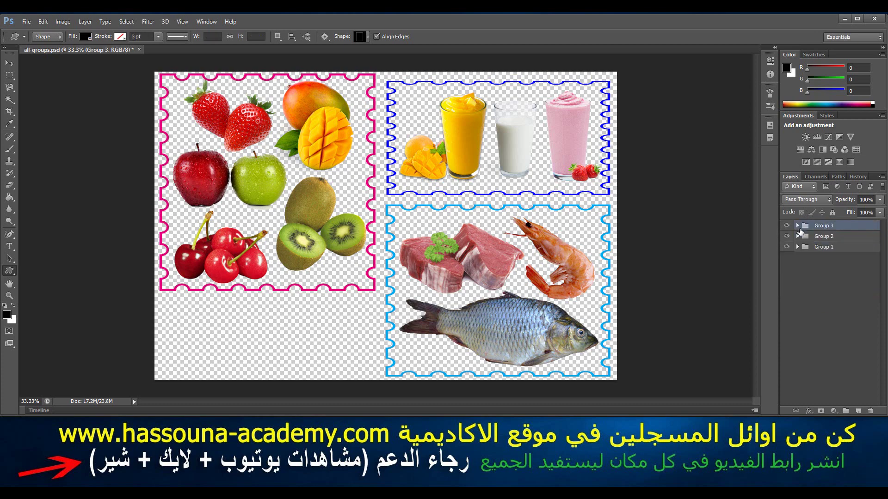
left_click(851, 305)
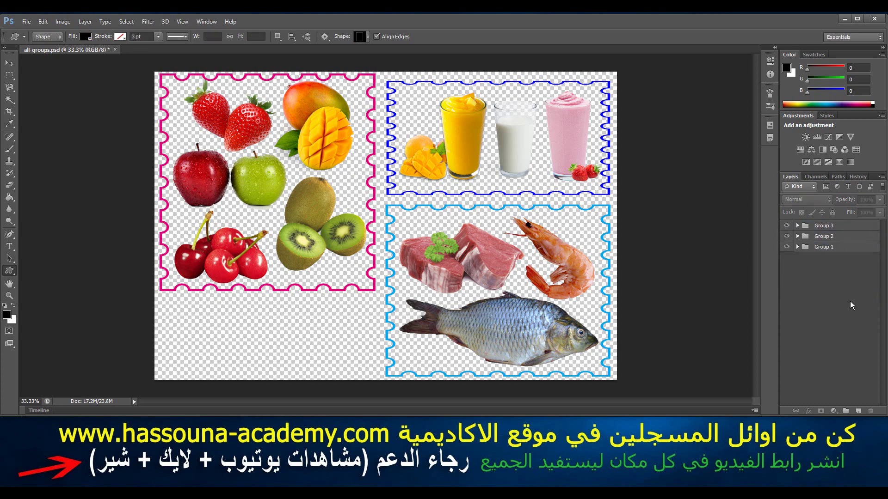
Review Groups 1, 2 and 3 in the Layers panel, ending on Group 1.
left_click(822, 249)
left_click(830, 236)
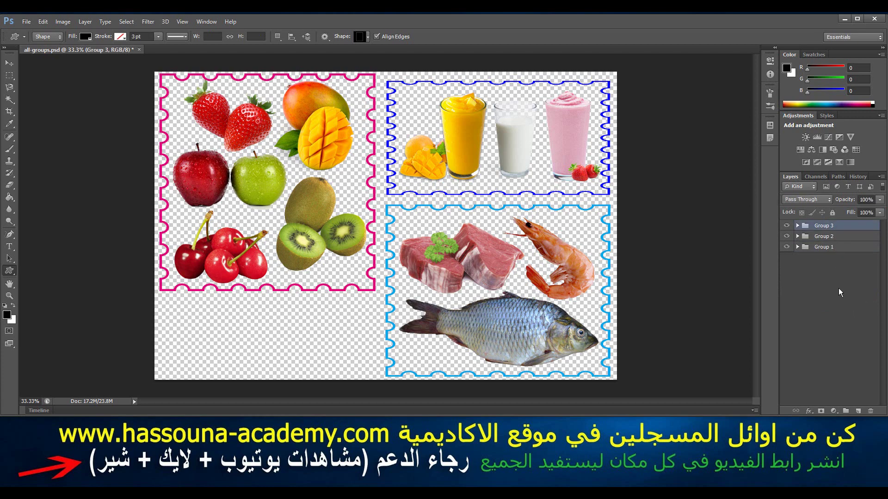
left_click(824, 248)
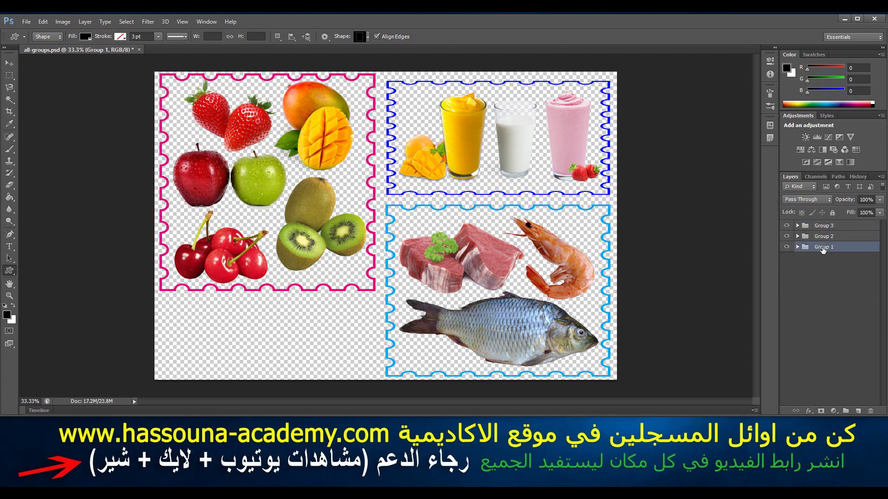
left_click(85, 22)
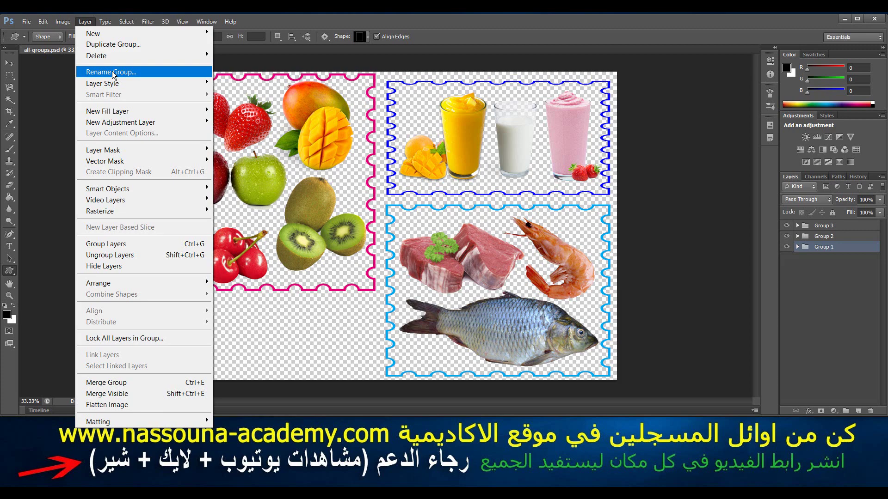
Rename Group 1, Group 2 and Group 3 to fruit, drink and food.
left_click(114, 72)
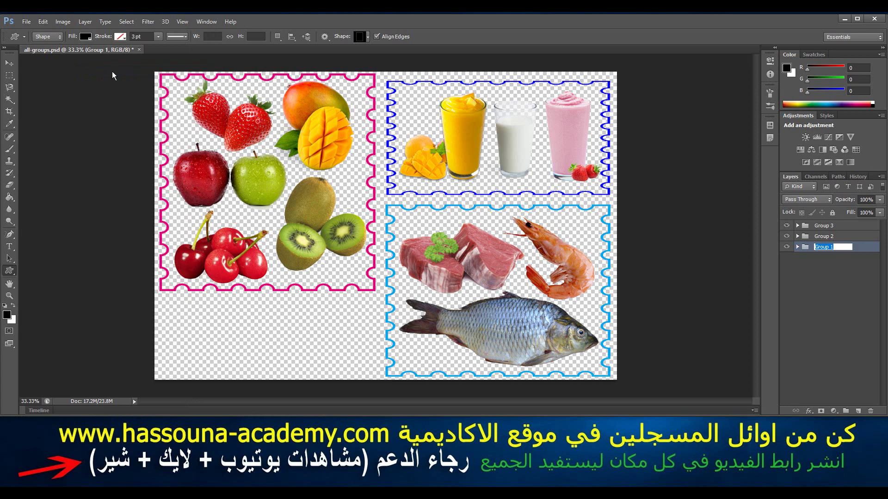
type("fruit")
key("Return")
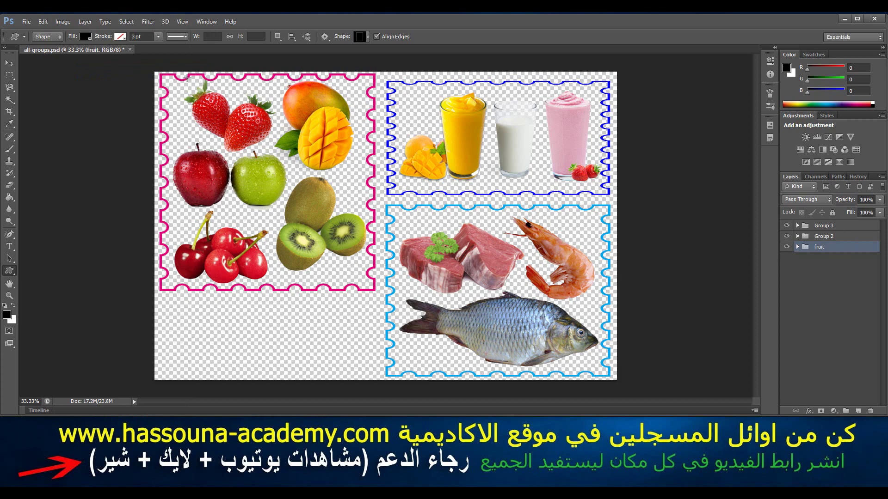
double_click(822, 237)
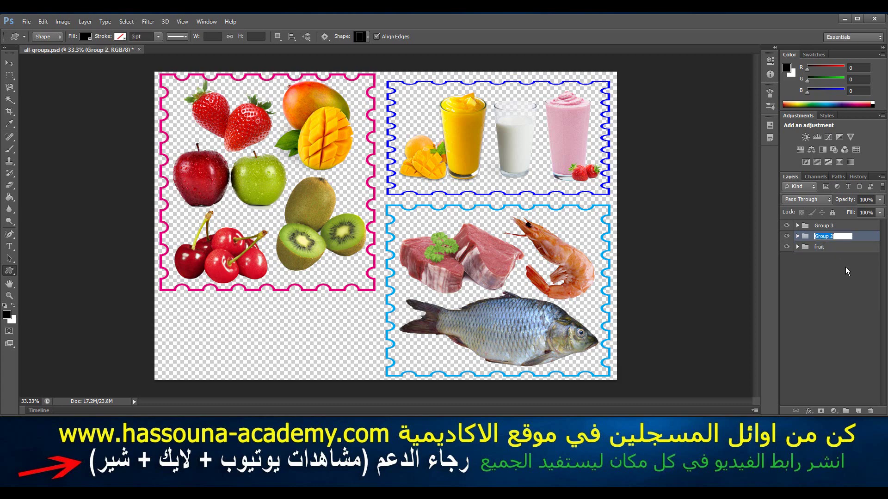
type("drink")
key("Return")
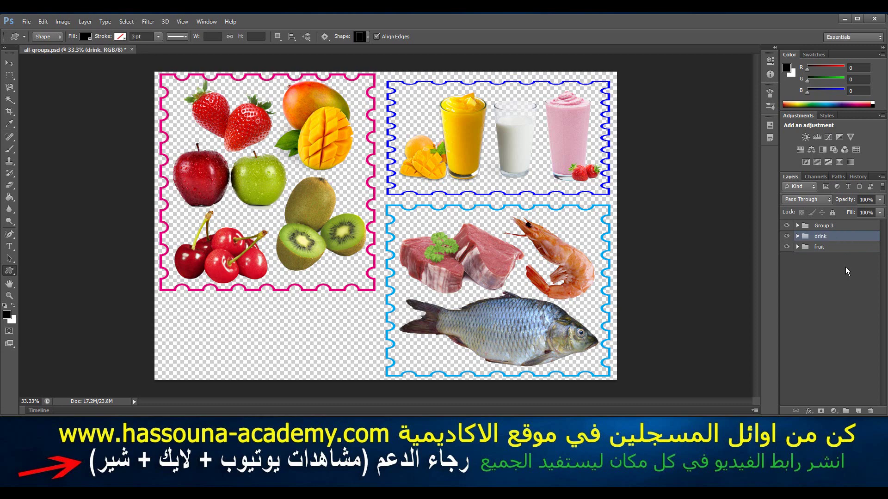
double_click(821, 227)
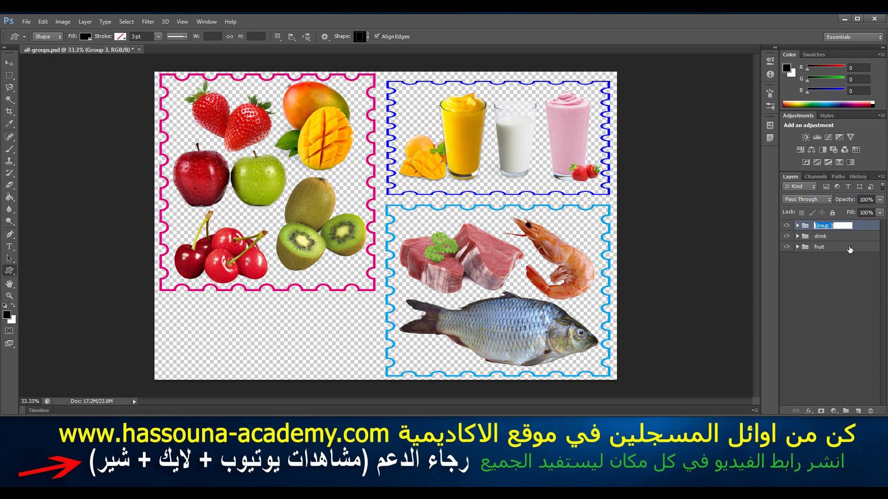
type("food")
key("Return")
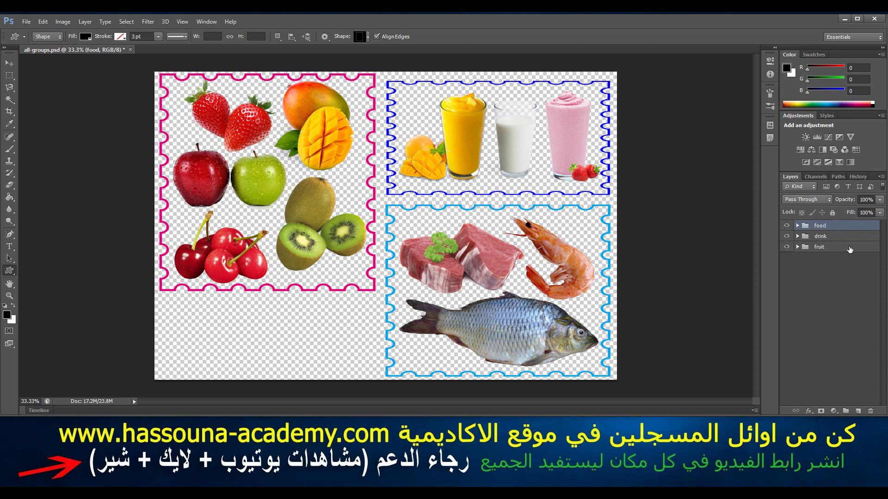
left_click(833, 249)
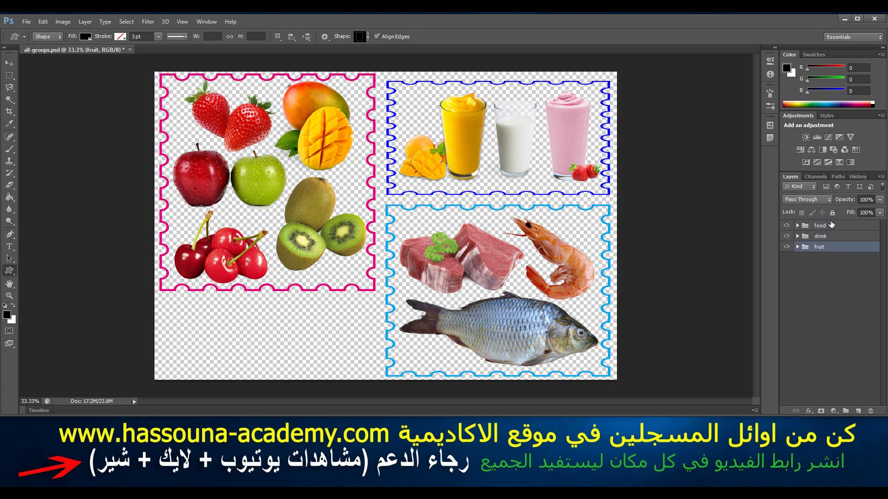
left_click(824, 238)
Move the fruit group to the top, pulling it back out of food after a misdrop.
left_click(819, 247)
mouse_move(818, 248)
left_mouse_down()
mouse_move(816, 225)
mouse_move(825, 264)
left_mouse_up()
left_click_drag(820, 251, 796, 227)
left_click(796, 227)
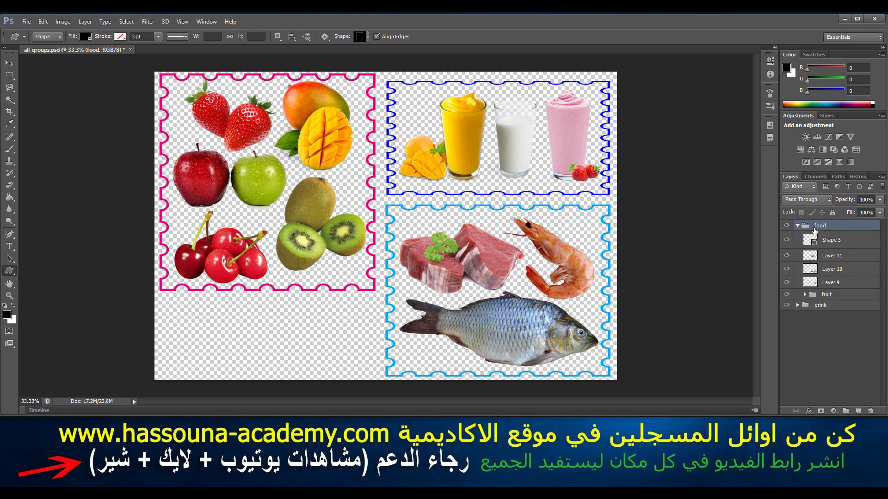
left_click(824, 296)
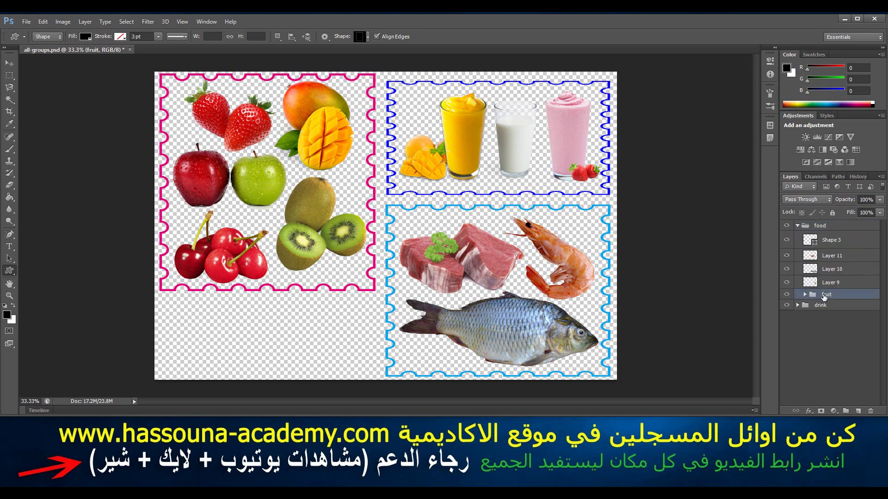
left_click_drag(824, 297, 827, 329)
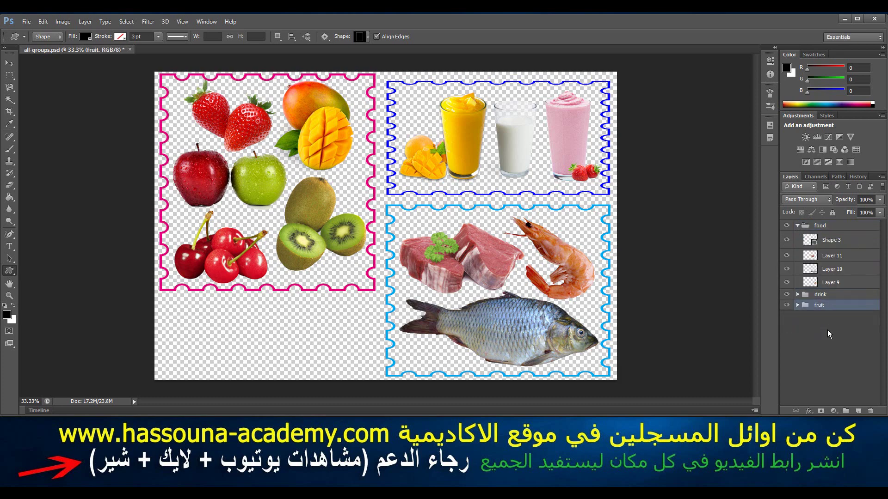
left_click(797, 226)
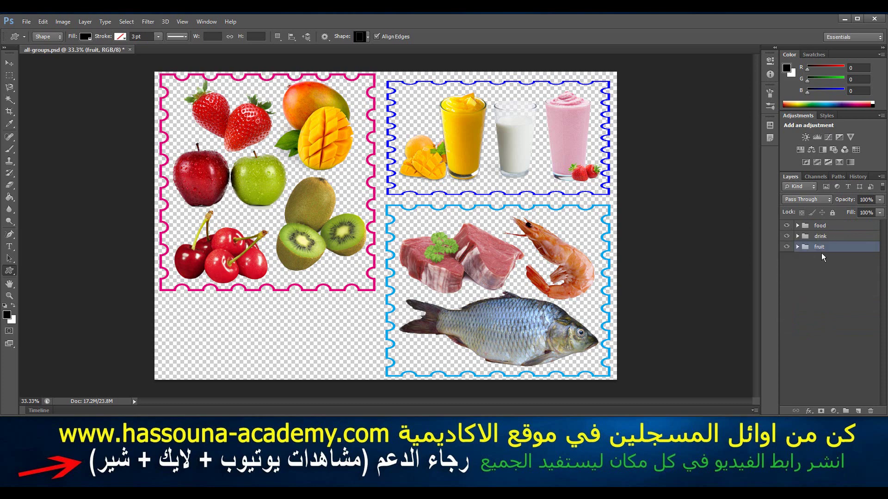
left_click_drag(821, 253, 820, 222)
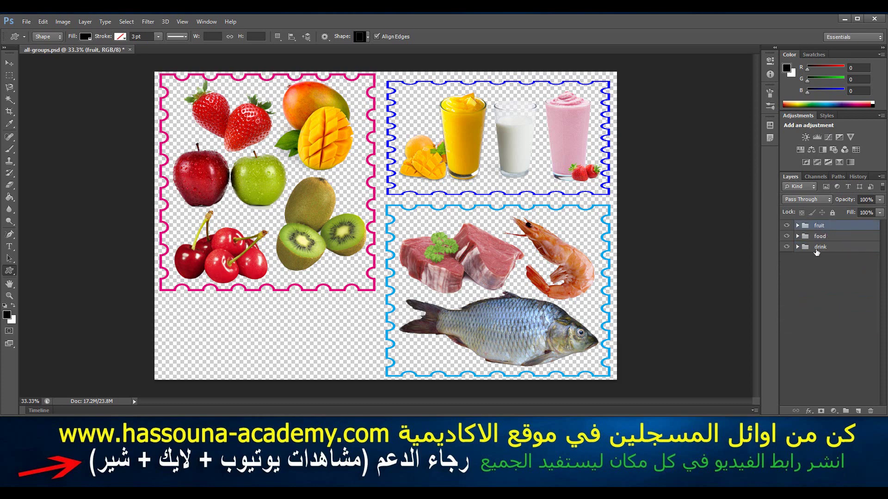
Place the drink group between the fruit and food groups.
left_click(817, 250)
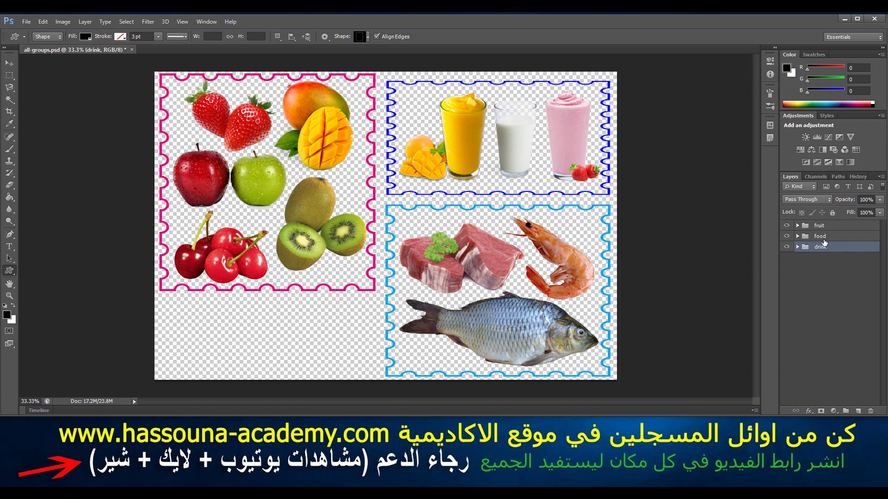
left_click(820, 236, "shift")
left_click_drag(820, 236, 821, 221)
left_click_drag(821, 225, 821, 230)
left_click_drag(821, 231, 821, 233)
left_click(826, 225)
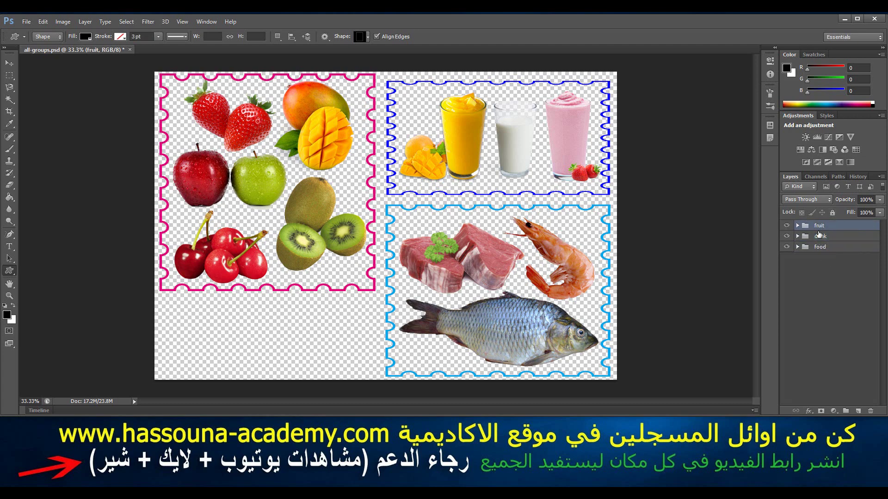
left_click(820, 246)
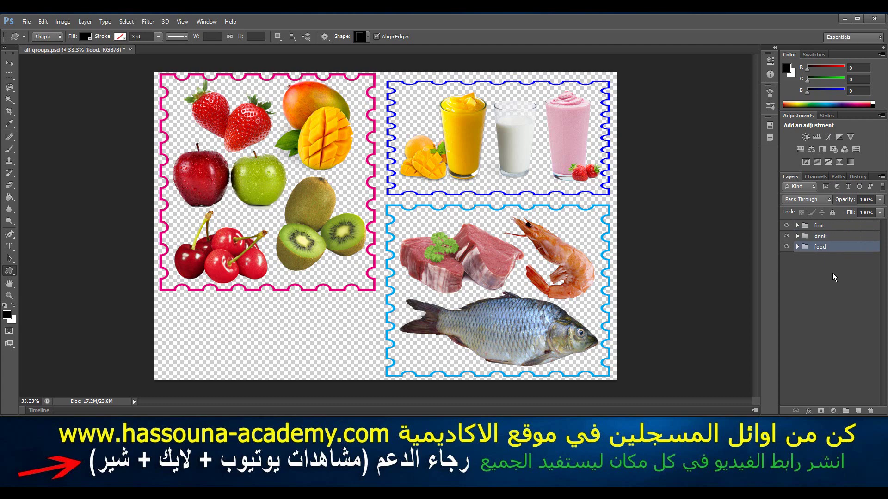
Expand the fruit group and select its Layers 1–3 in turn, cancelling a Layer 3 rename.
left_click(797, 226)
left_click(839, 238)
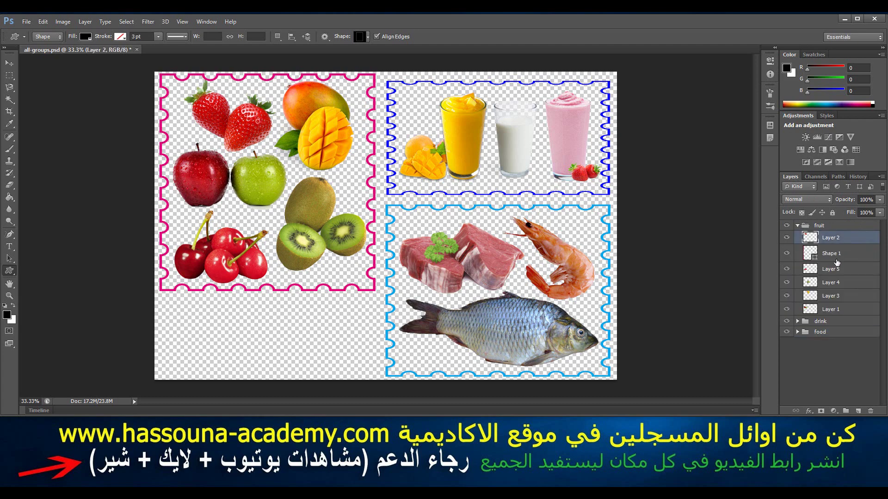
left_click(836, 262)
left_click(826, 309)
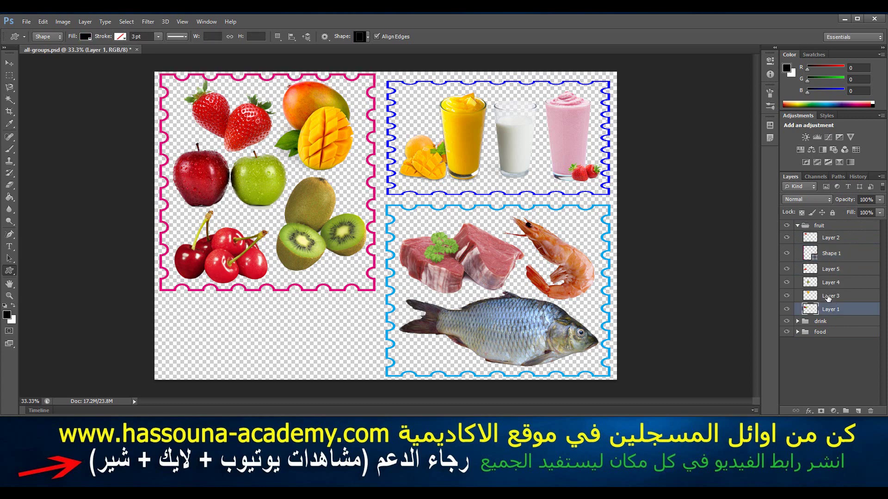
left_click(828, 298)
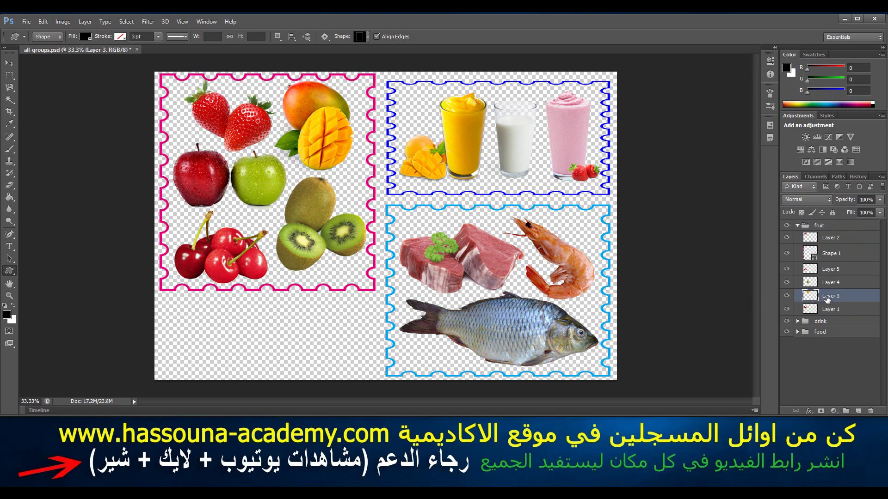
double_click(827, 298)
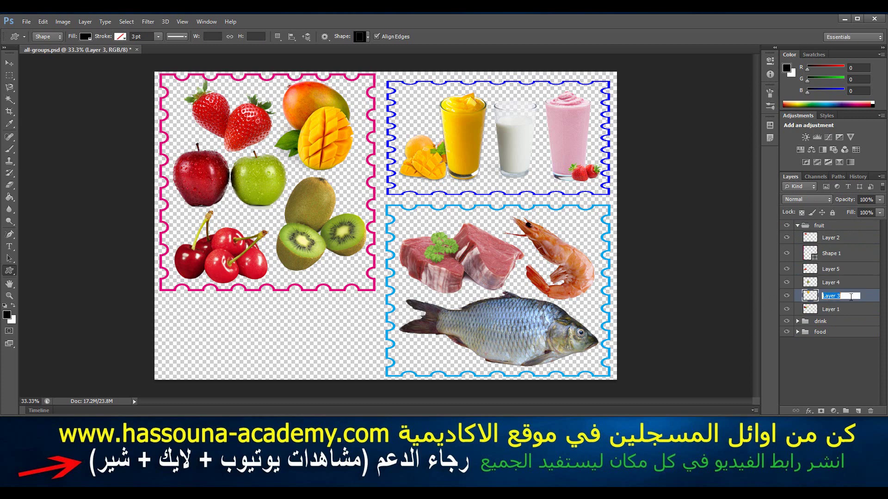
left_click(832, 310)
Browse the layer commands and Layer 4, then collapse the fruit group.
left_click(85, 22)
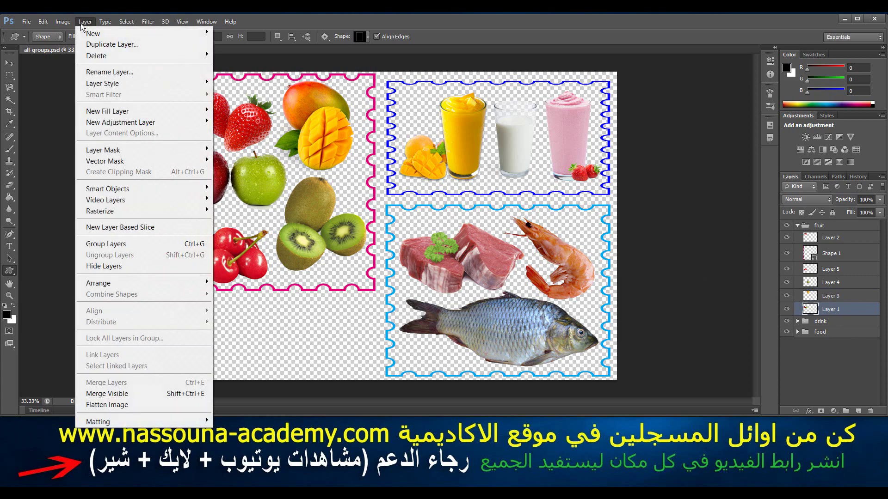
left_click(97, 72)
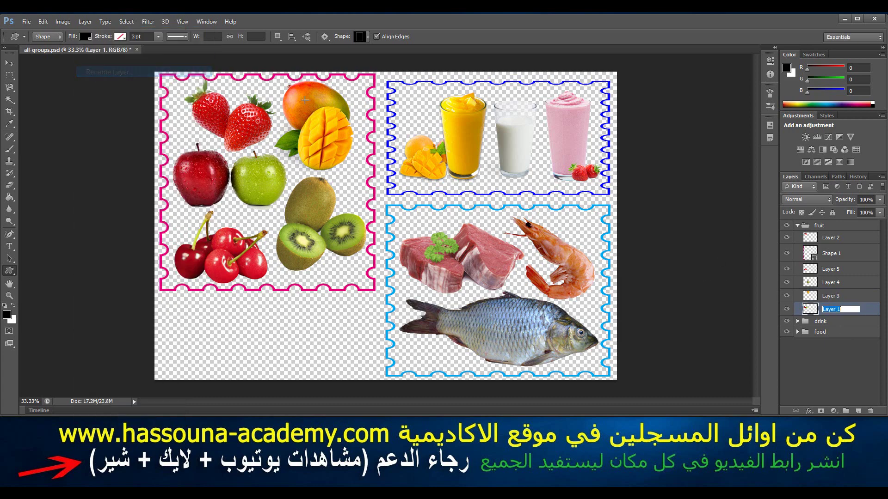
left_click(828, 280)
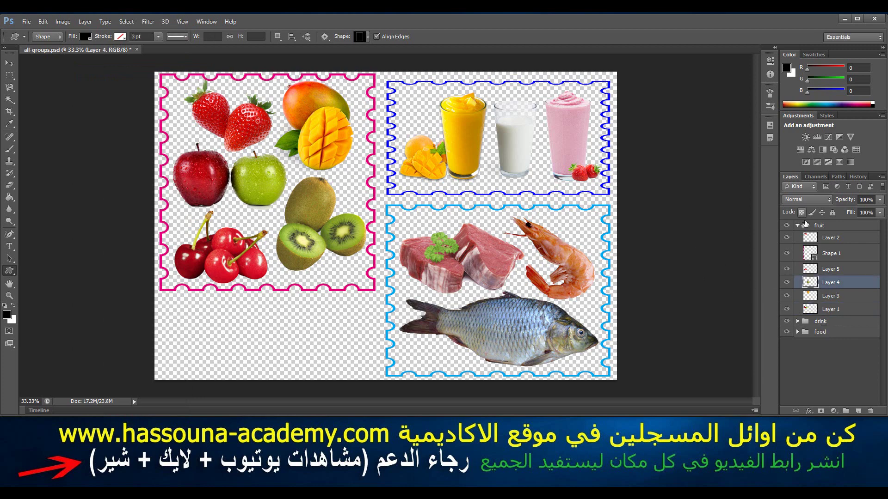
left_click(797, 225)
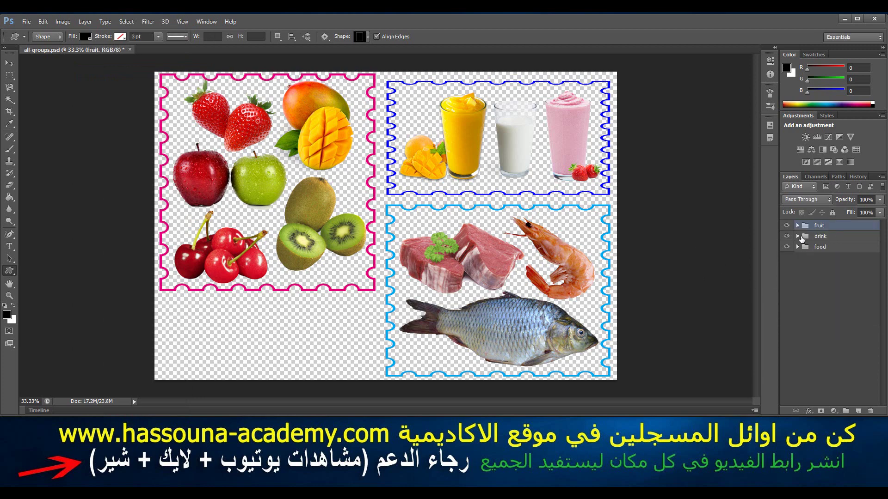
left_click(797, 225)
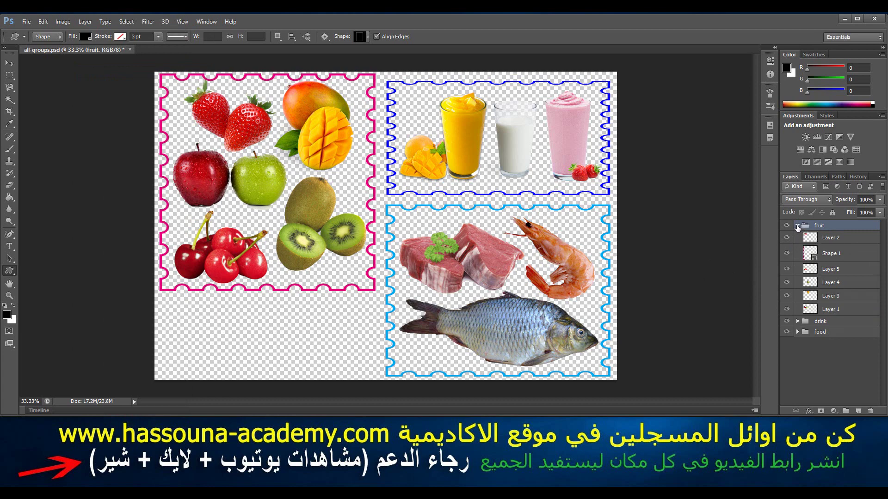
left_click(797, 225)
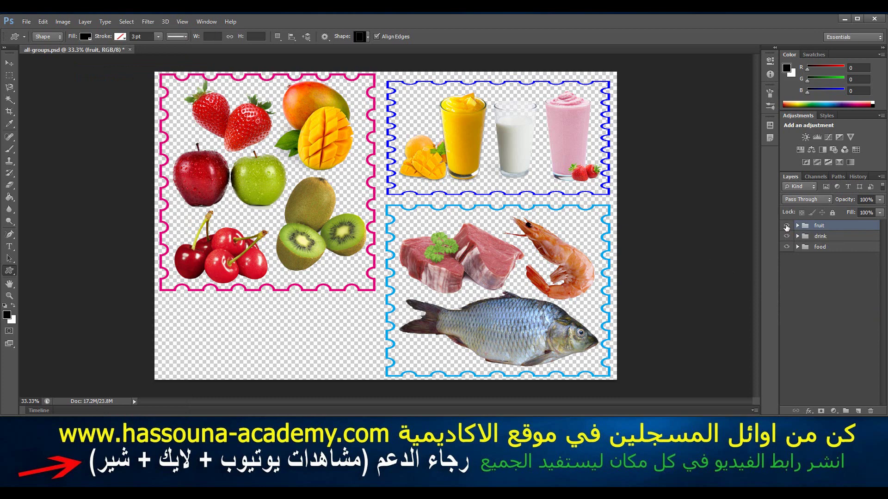
Toggle the fruit group's visibility off and on twice, then save the document.
left_click(787, 226)
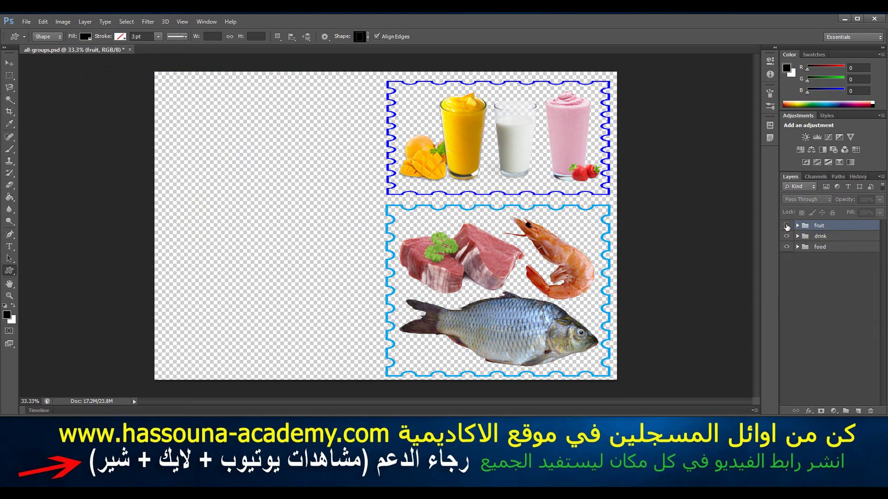
left_click(786, 225)
left_click(787, 226)
left_click(787, 226)
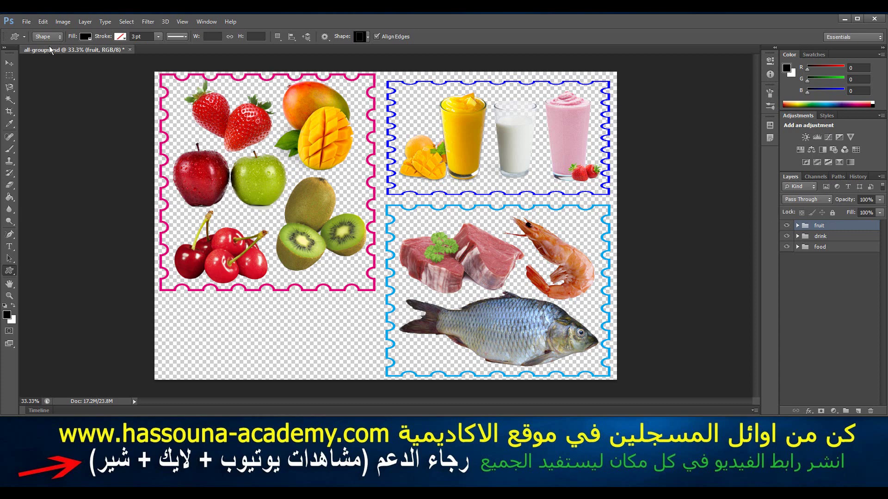
key("ctrl+s")
Hide the fruit, drink and food groups, show all three again, and save.
left_click_drag(787, 225, 784, 249)
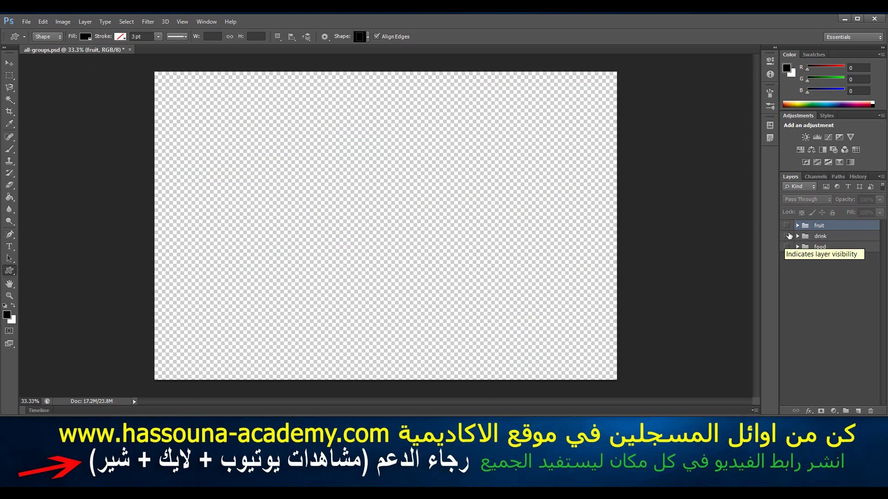
left_click(786, 225)
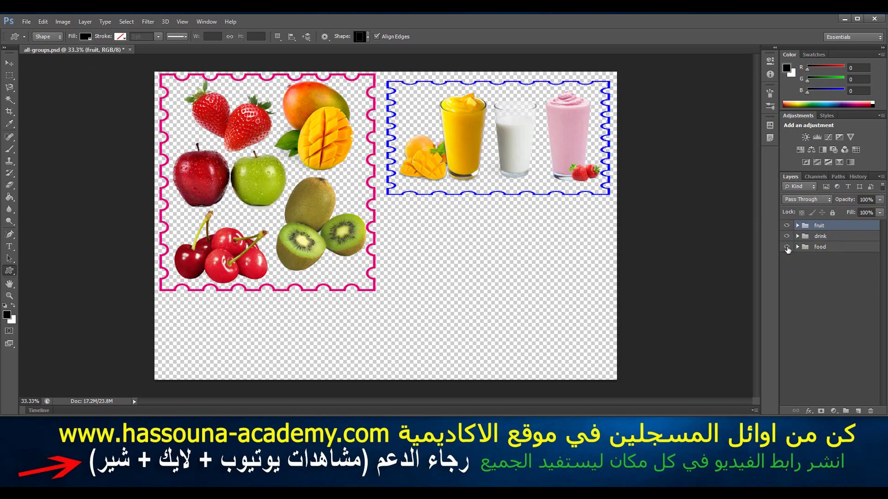
left_click(786, 246)
left_click(786, 248)
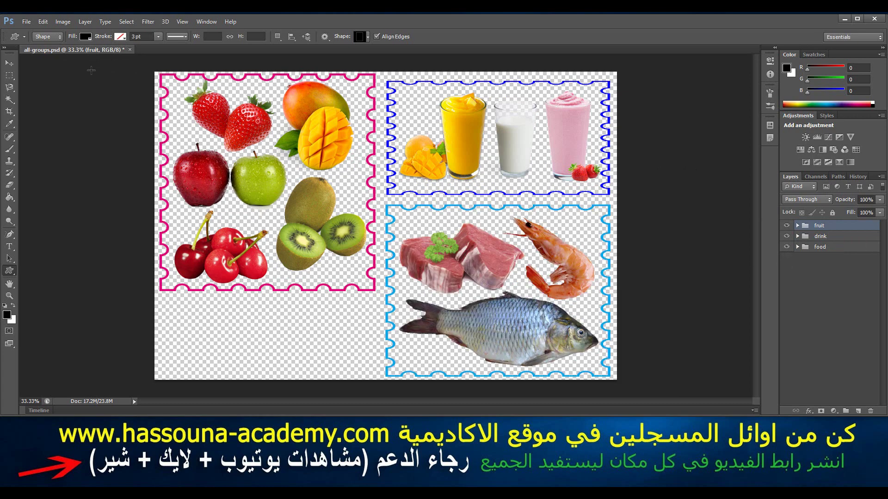
key("ctrl+s")
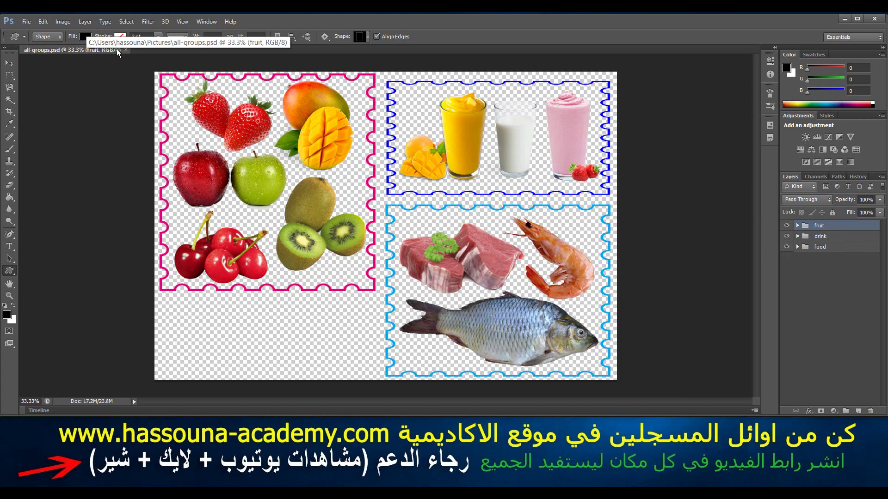
left_click(125, 50)
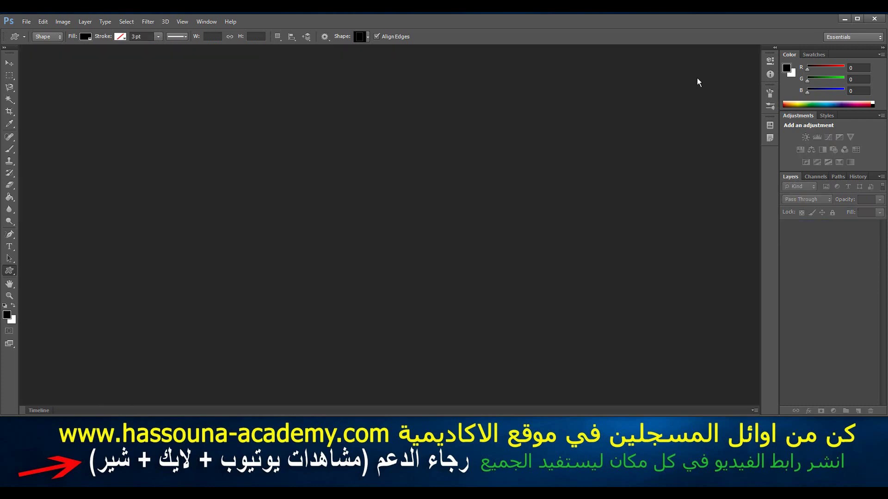